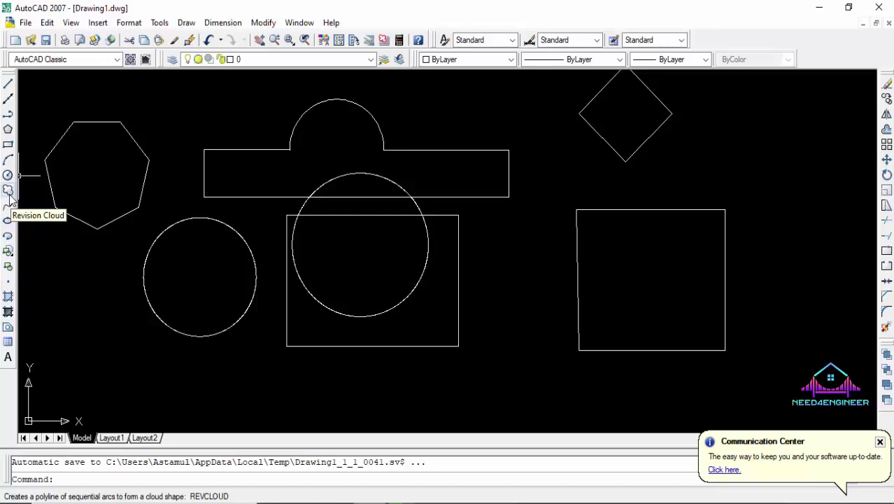
- Window-select all ten shapes in the drawing and erase them
{"action": "left_click", "coordinate": [762, 357]}
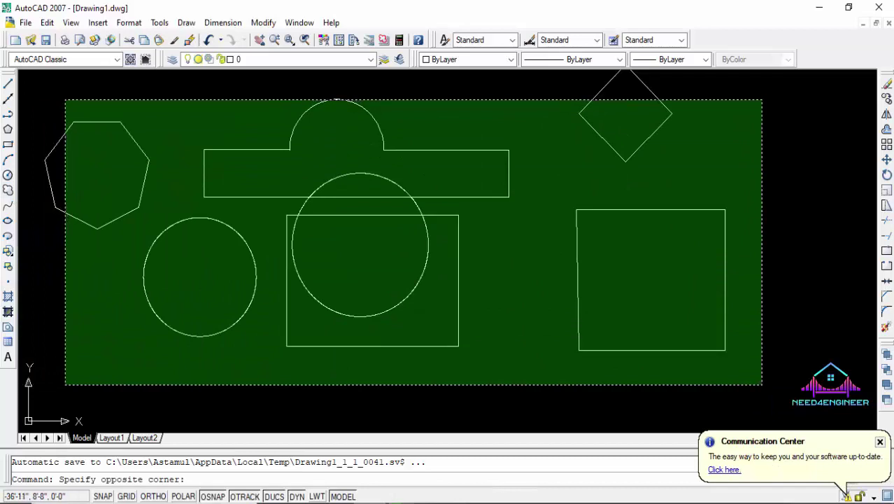
{"action": "left_click", "coordinate": [66, 99]}
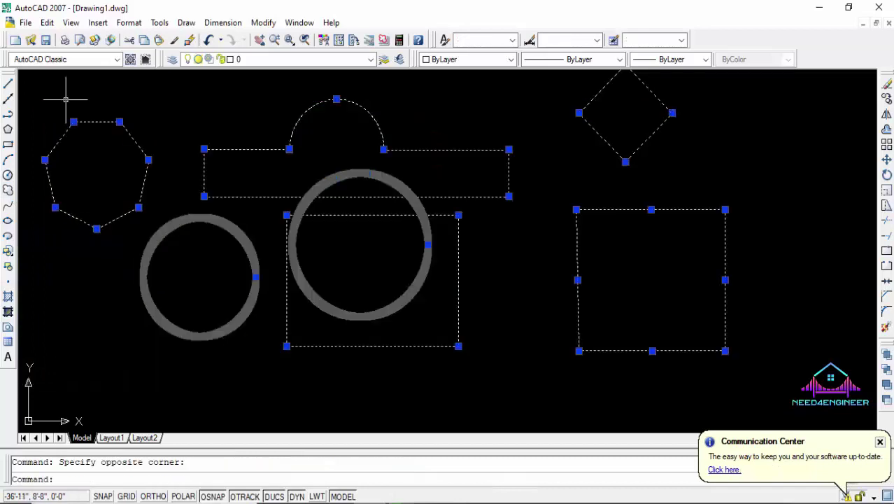
{"action": "left_click", "coordinate": [887, 84]}
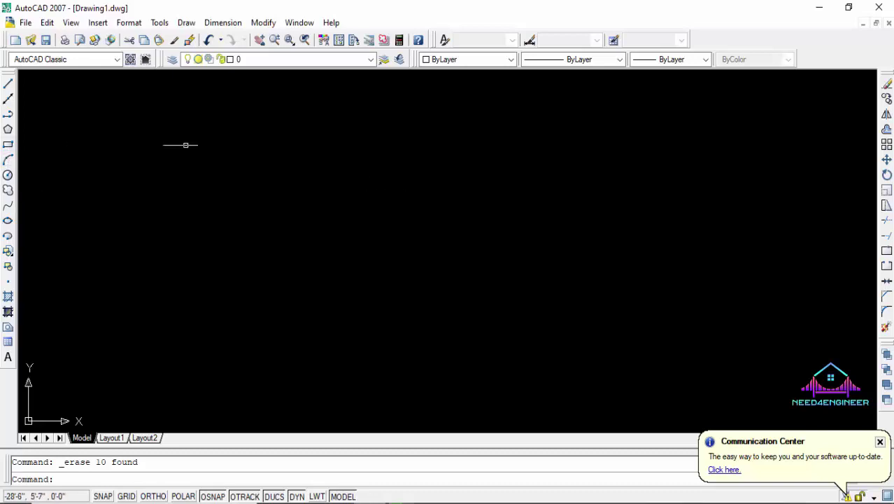
- Draw a rectangle by two corners near the drawing's centre, then select and deselect it
{"action": "left_click", "coordinate": [8, 145]}
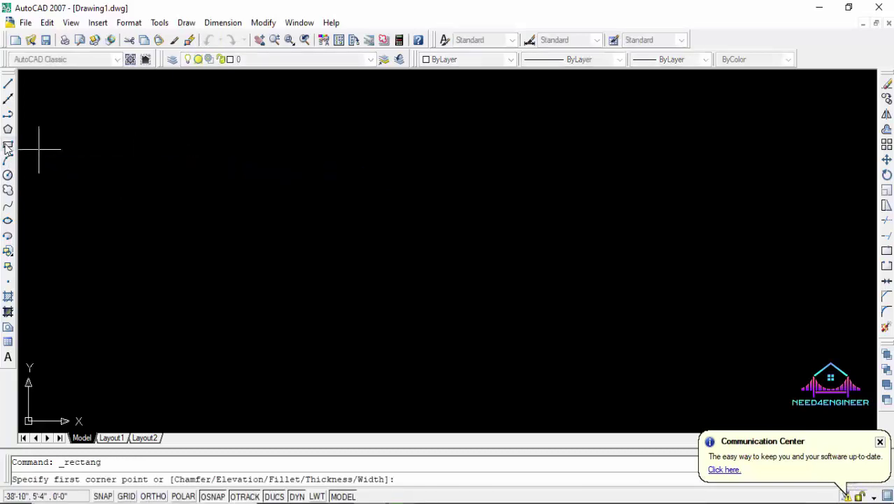
{"action": "left_click", "coordinate": [290, 162]}
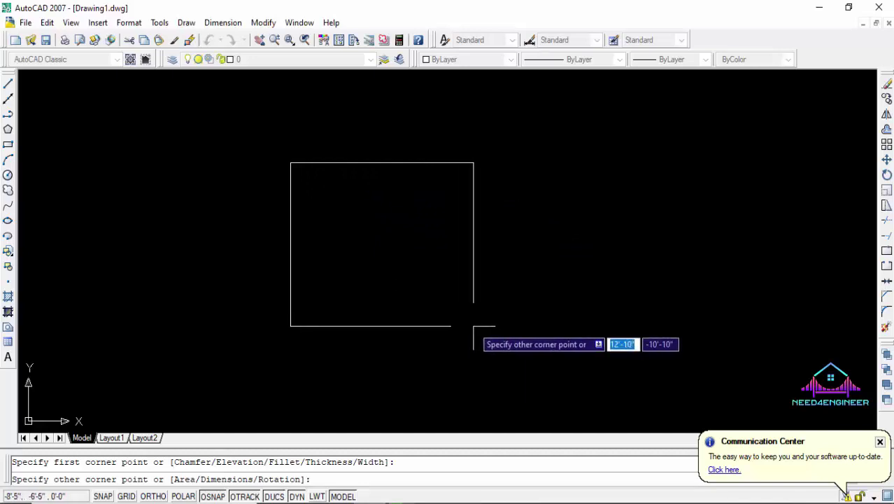
{"action": "left_click", "coordinate": [473, 326]}
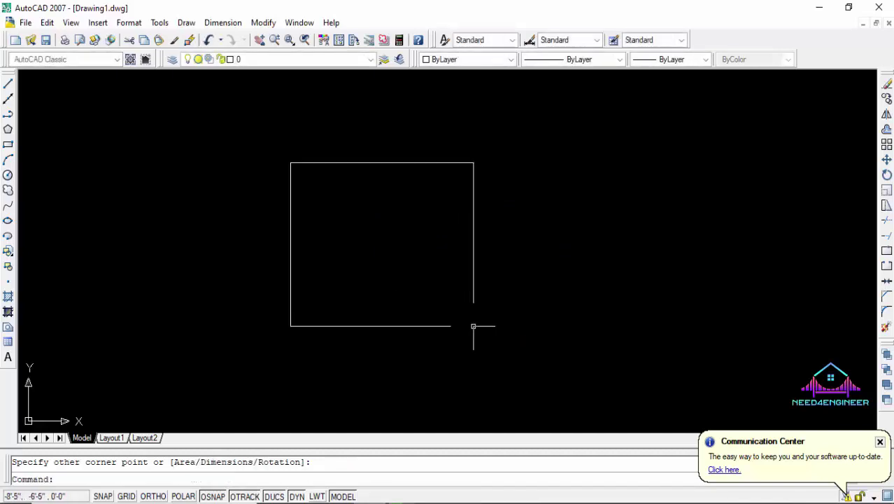
{"action": "left_click", "coordinate": [482, 250]}
{"action": "left_click", "coordinate": [450, 232]}
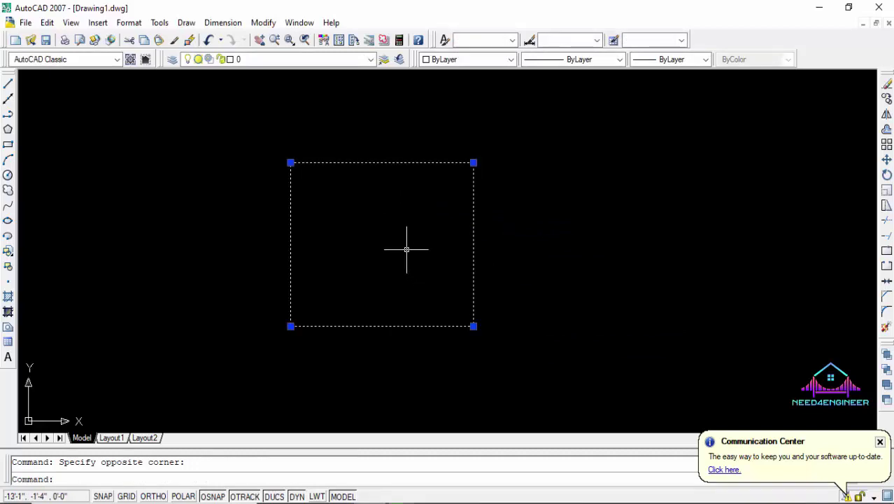
{"action": "key", "text": "Escape"}
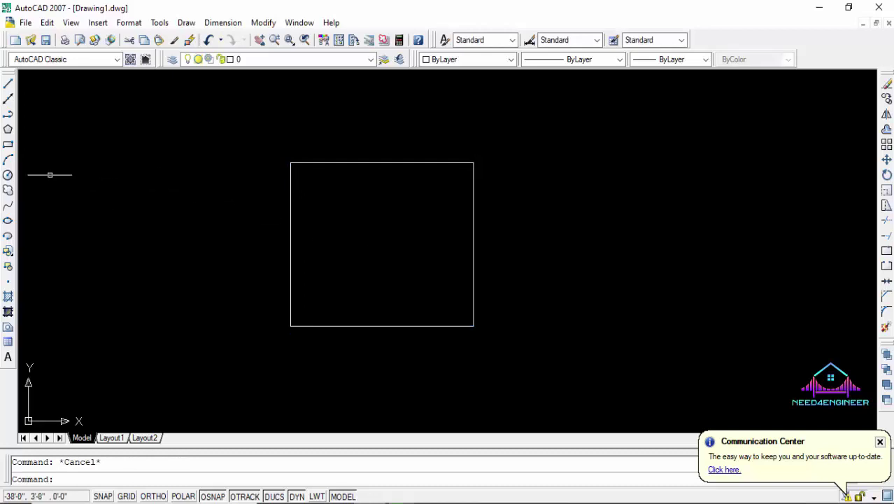
- Draw a 20' by 15' rectangle right of the first using the Dimensions option
{"action": "left_click", "coordinate": [7, 145]}
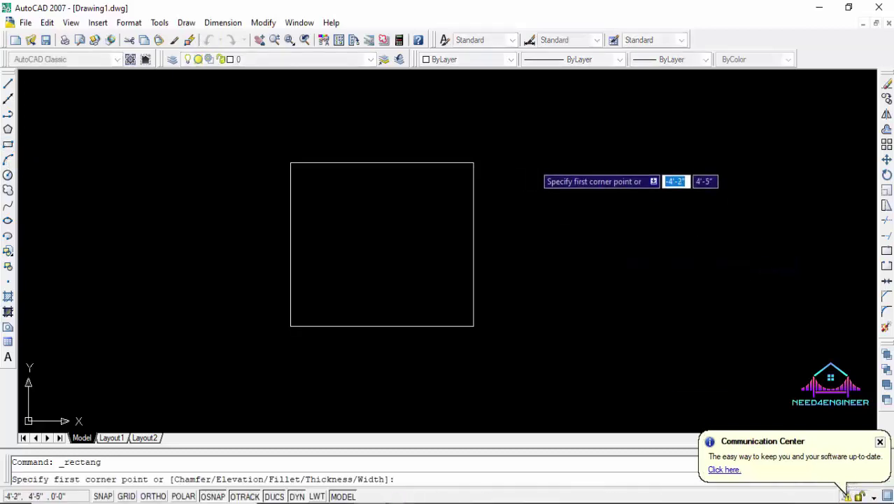
{"action": "left_click", "coordinate": [534, 162]}
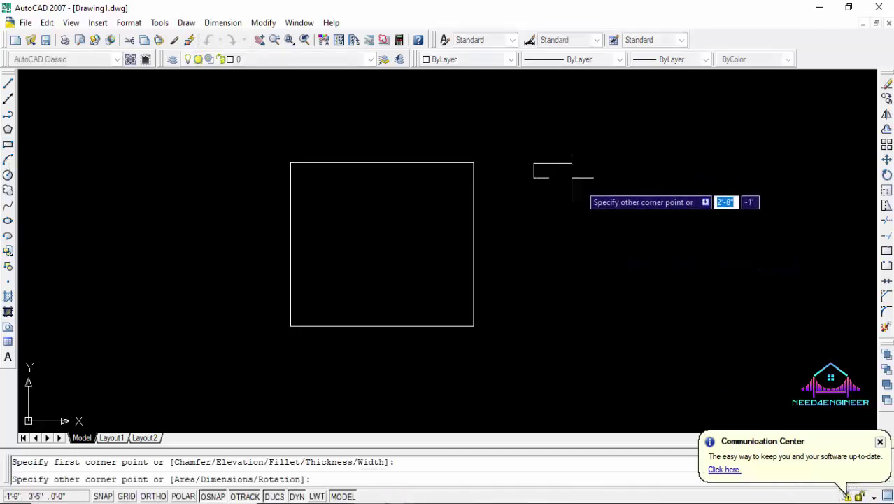
{"action": "type", "text": "7"}
{"action": "key", "text": "BackSpace"}
{"action": "right_click", "coordinate": [631, 266]}
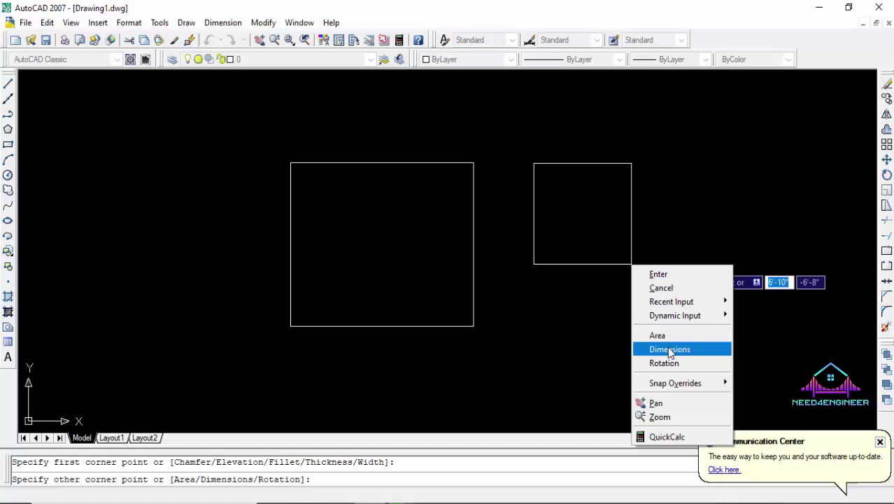
{"action": "left_click", "coordinate": [670, 350]}
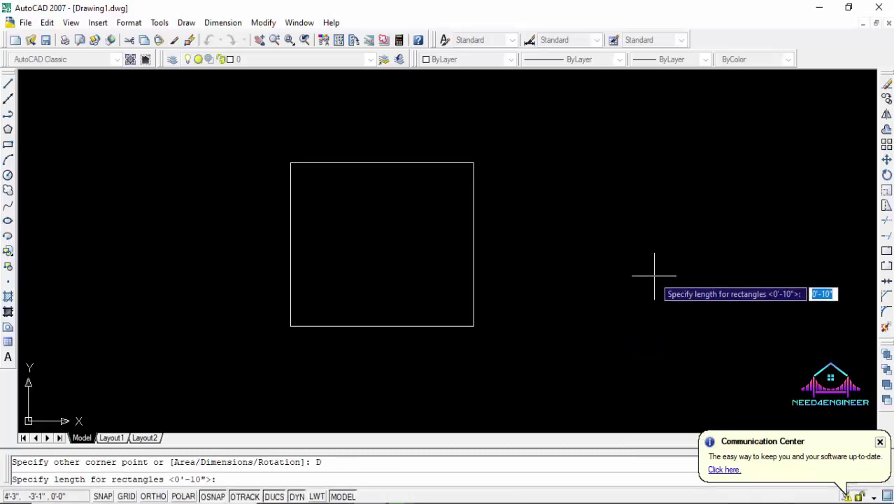
{"action": "type", "text": "20"}
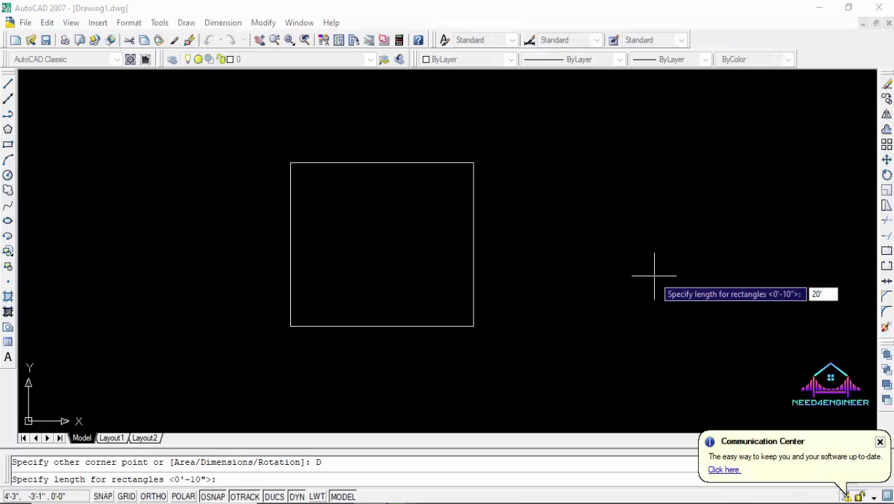
{"action": "key", "text": "Return"}
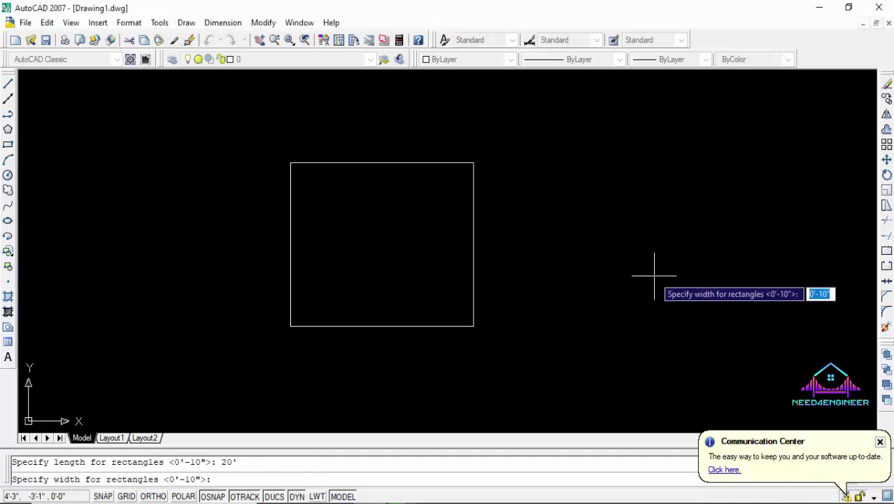
{"action": "type", "text": "15"}
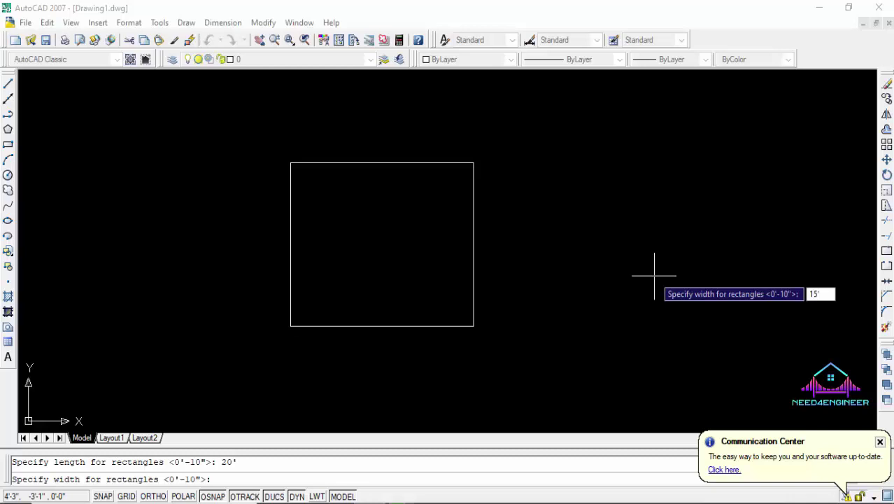
{"action": "key", "text": "Return"}
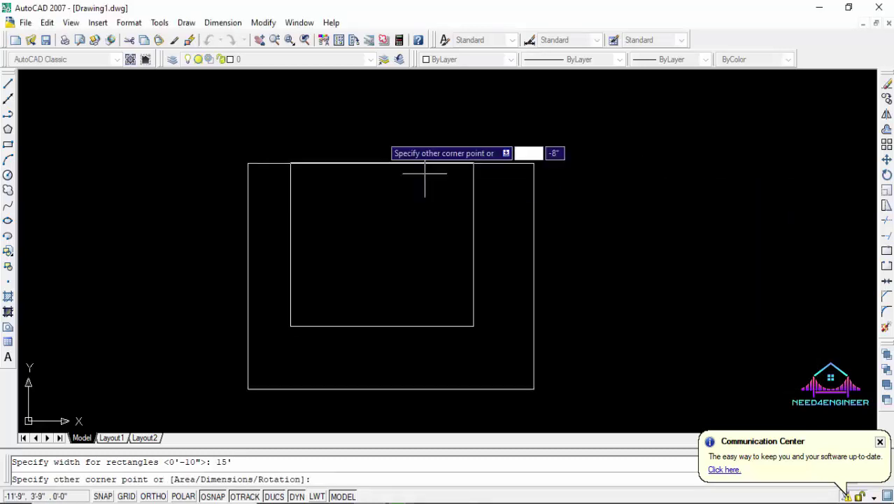
{"action": "left_click", "coordinate": [604, 236]}
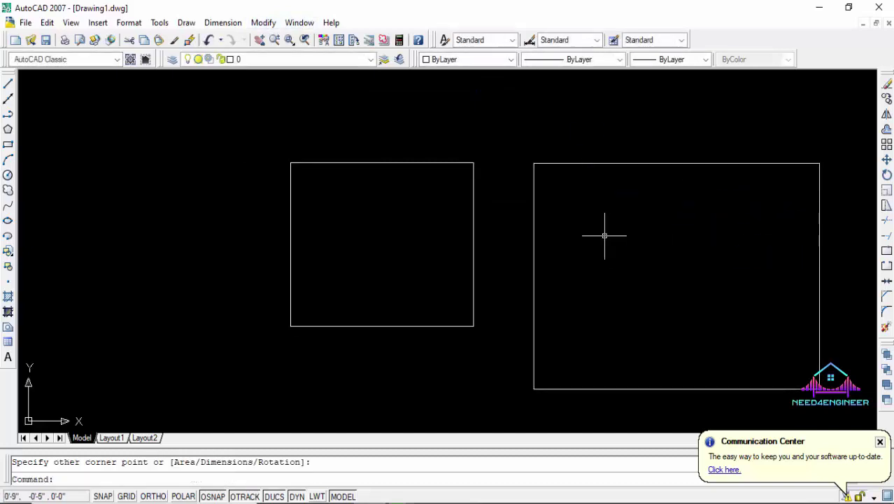
- Add a 20' linear dimension along the large rectangle's top edge
{"action": "left_click", "coordinate": [222, 22]}
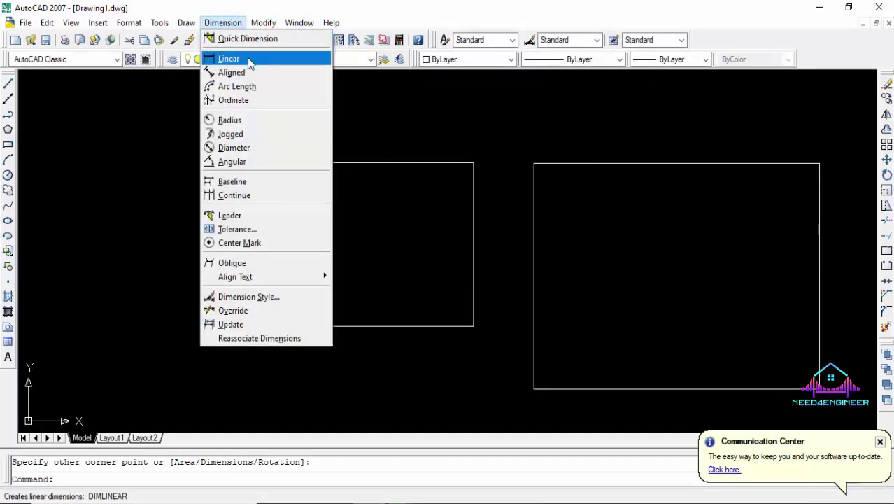
{"action": "left_click", "coordinate": [249, 59]}
{"action": "left_click", "coordinate": [533, 163]}
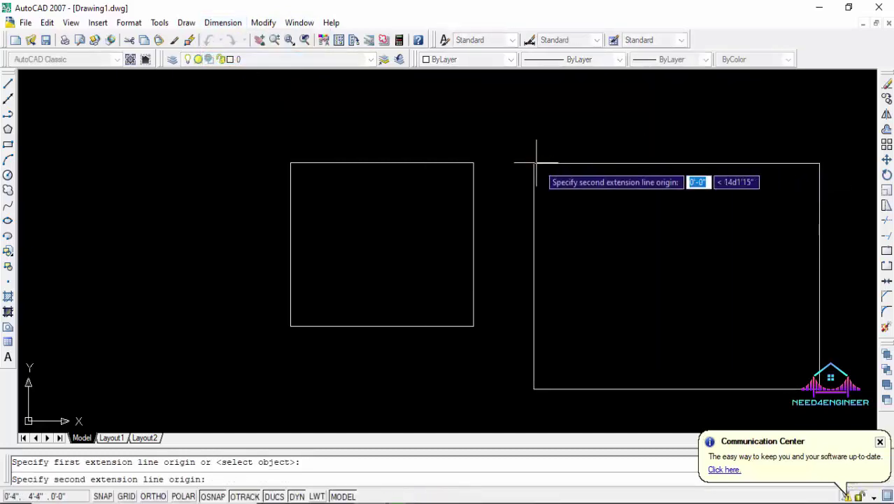
{"action": "left_click", "coordinate": [820, 163]}
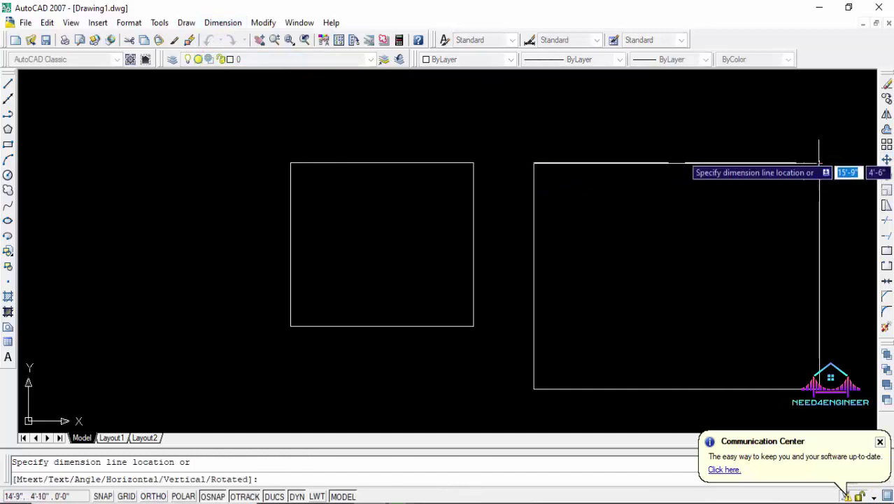
{"action": "left_click", "coordinate": [779, 131]}
{"action": "scroll", "coordinate": [675, 131], "scroll_direction": "up", "scroll_amount": 3}
{"action": "scroll", "coordinate": [693, 98], "scroll_direction": "down", "scroll_amount": 4}
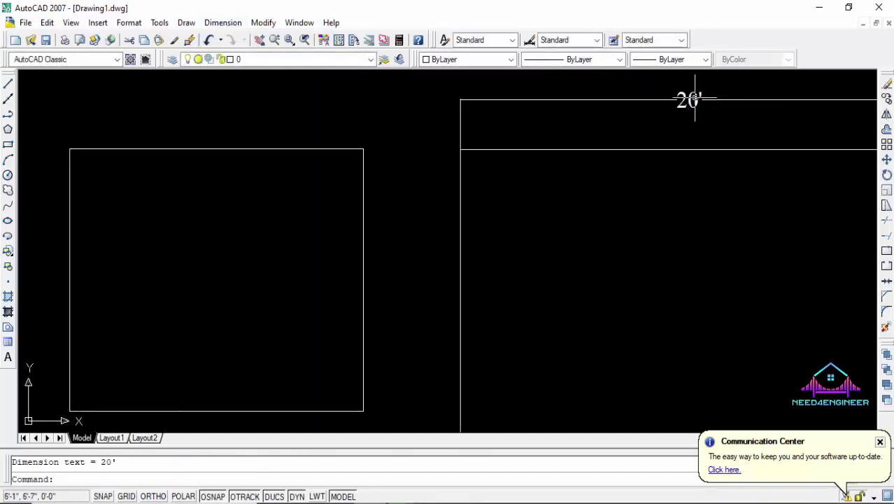
- Add a 15' linear dimension along the large rectangle's left side
{"action": "left_click", "coordinate": [223, 23]}
{"action": "left_click", "coordinate": [227, 59]}
{"action": "left_click", "coordinate": [460, 150]}
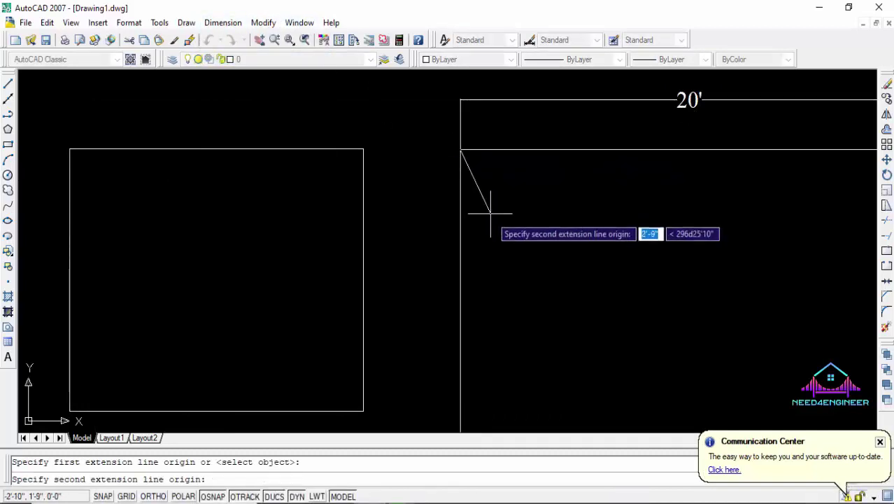
{"action": "scroll", "coordinate": [480, 206], "scroll_direction": "down", "scroll_amount": 3}
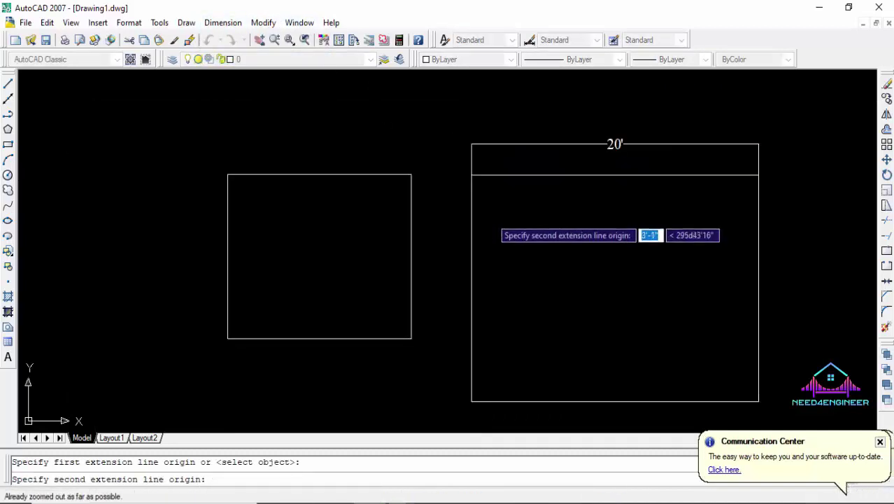
{"action": "left_click", "coordinate": [471, 401]}
{"action": "left_click", "coordinate": [438, 378]}
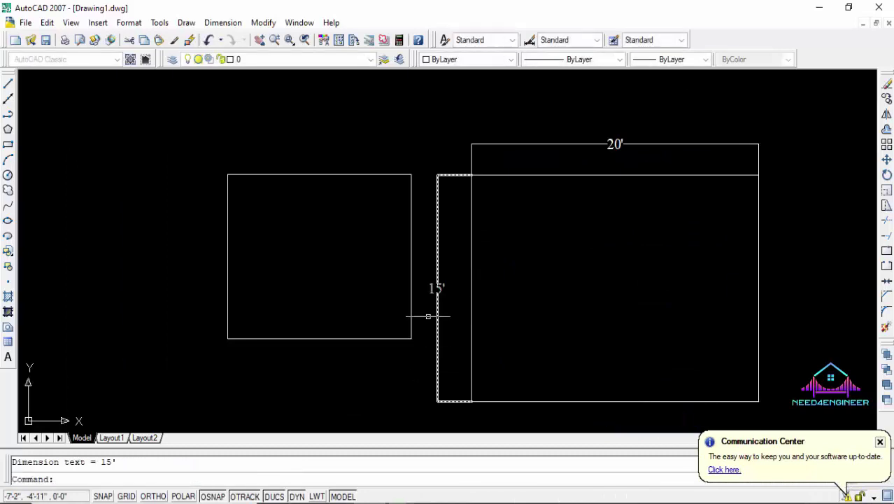
{"action": "scroll", "coordinate": [436, 315], "scroll_direction": "up", "scroll_amount": 5}
{"action": "scroll", "coordinate": [464, 310], "scroll_direction": "down", "scroll_amount": 5}
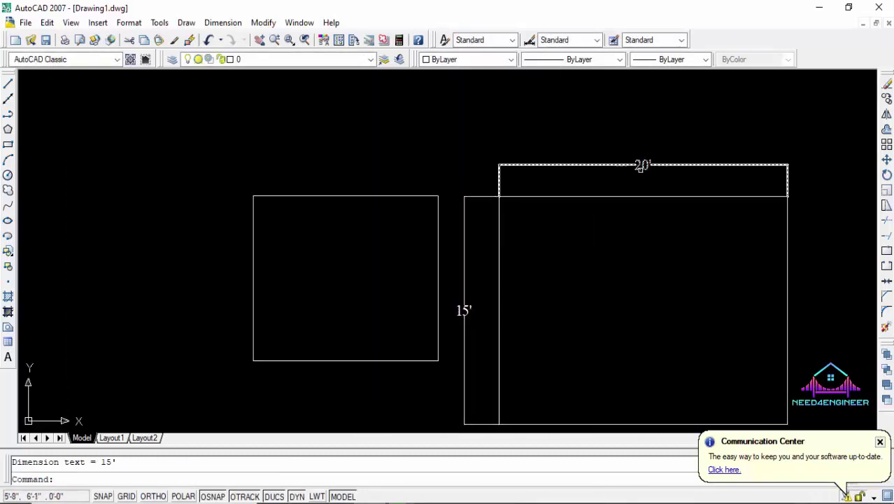
{"action": "scroll", "coordinate": [623, 210], "scroll_direction": "down", "scroll_amount": 2}
{"action": "middle_click_drag", "start_coordinate": [634, 294], "coordinate": [614, 245]}
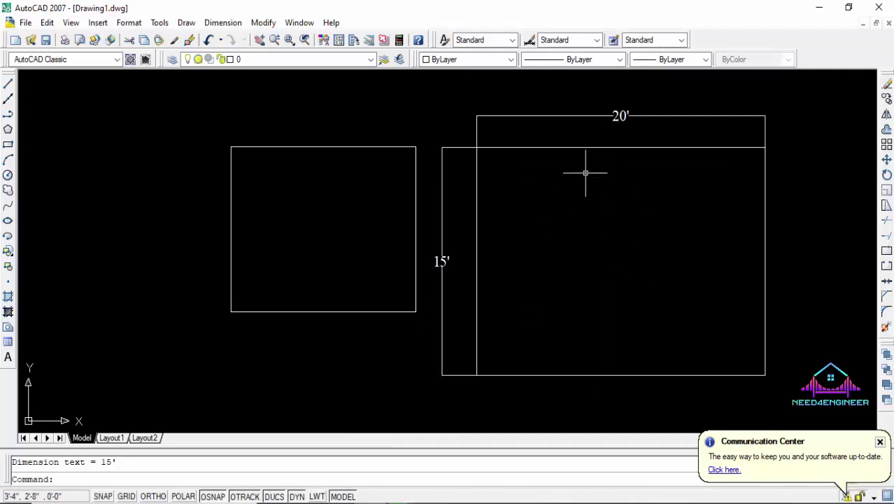
{"action": "mouse_move", "coordinate": [578, 217]}
{"action": "middle_mouse_down"}
{"action": "mouse_move", "coordinate": [566, 179]}
{"action": "mouse_move", "coordinate": [513, 238]}
{"action": "middle_mouse_up"}
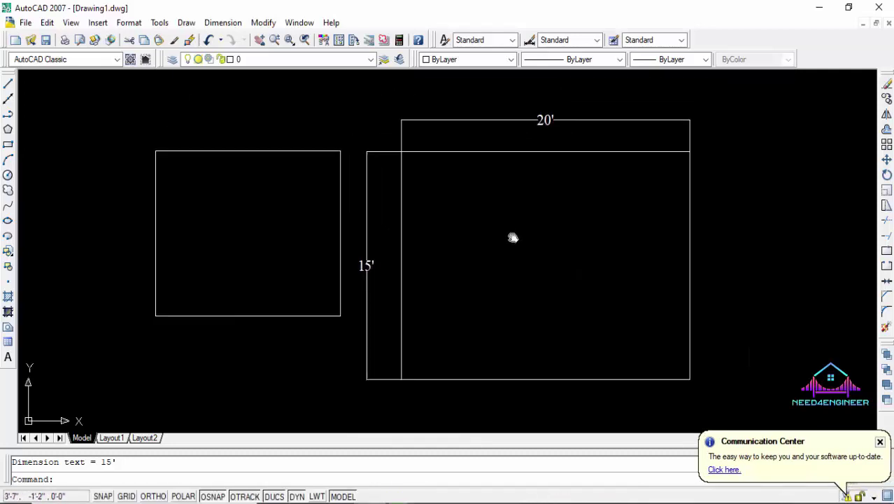
- Draw a 10' by 5' rectangle from a corner inside the large rectangle, then select it
{"action": "left_click", "coordinate": [7, 144]}
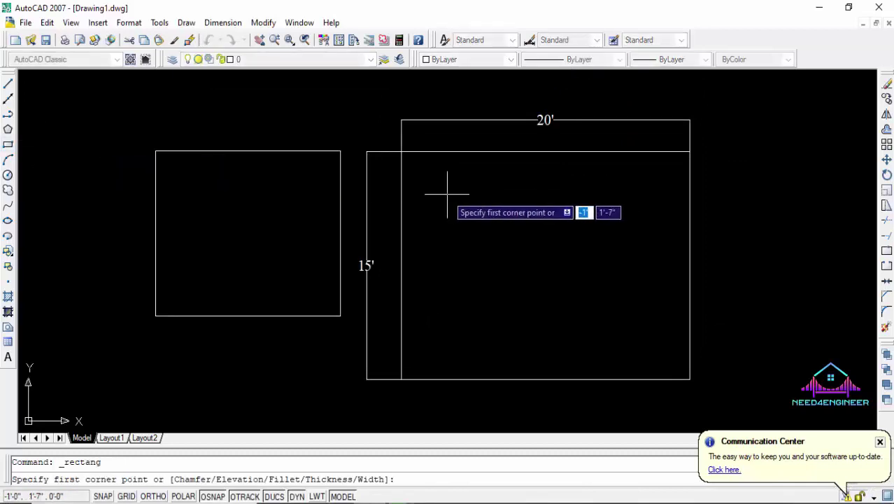
{"action": "left_click", "coordinate": [447, 194]}
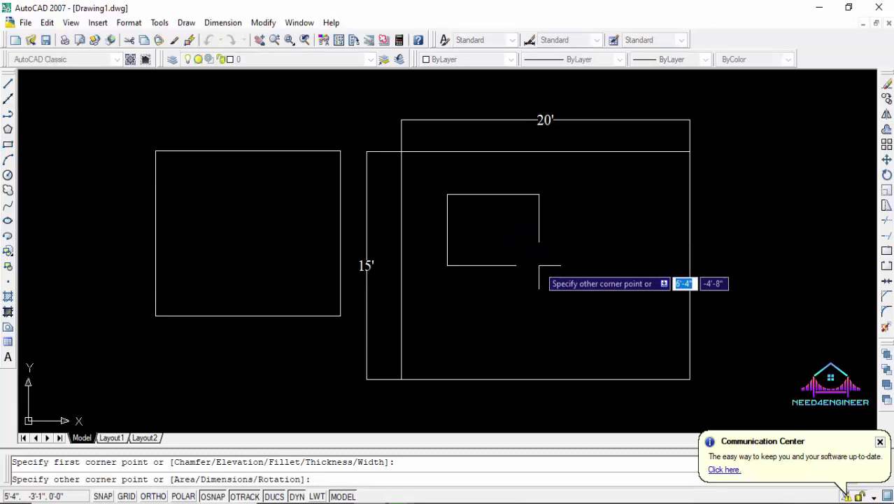
{"action": "middle_click", "coordinate": [538, 265]}
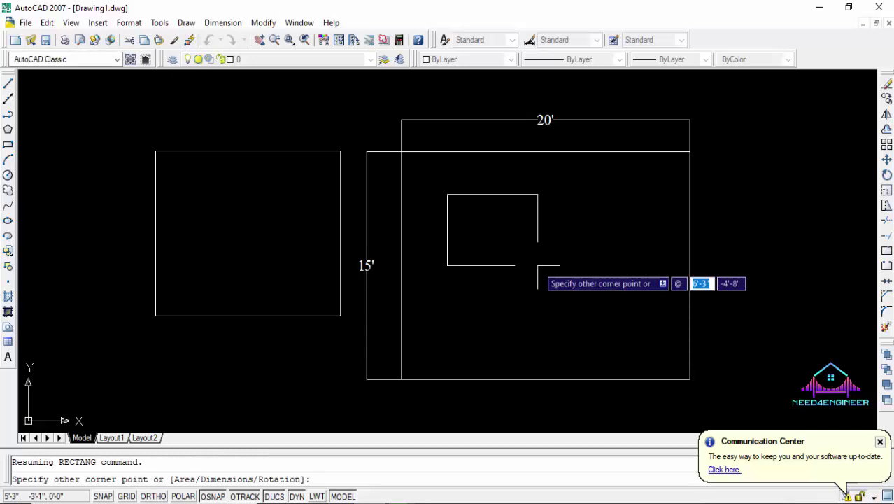
{"action": "type", "text": "1"}
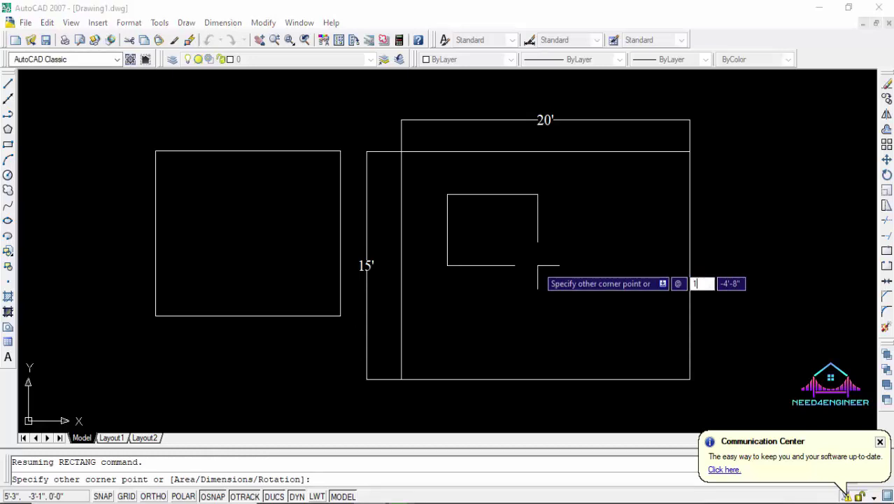
{"action": "type", "text": "0"}
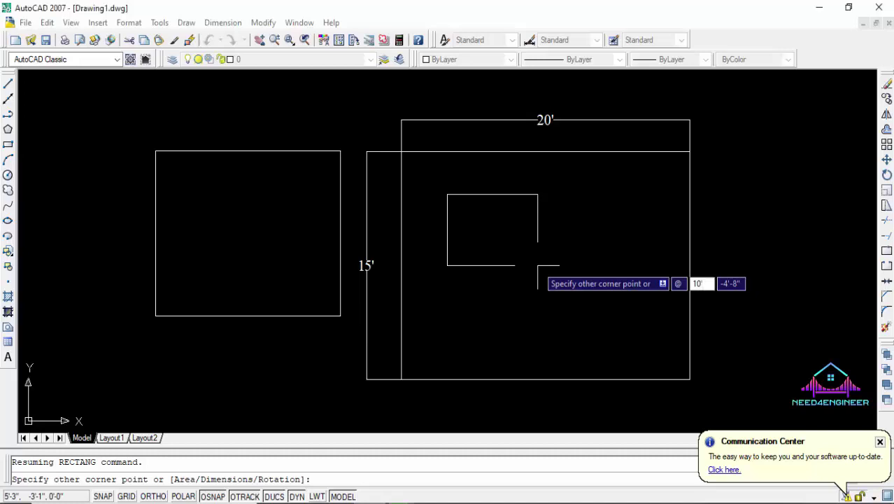
{"action": "key", "text": "Tab"}
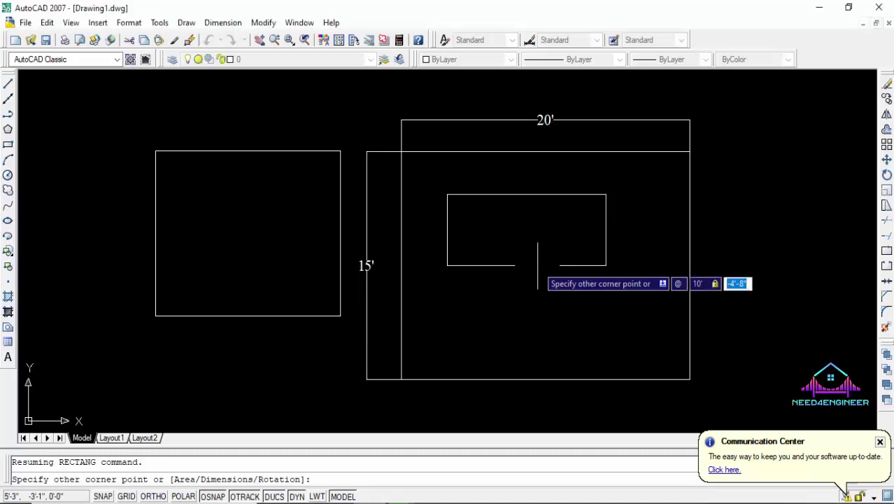
{"action": "type", "text": "5"}
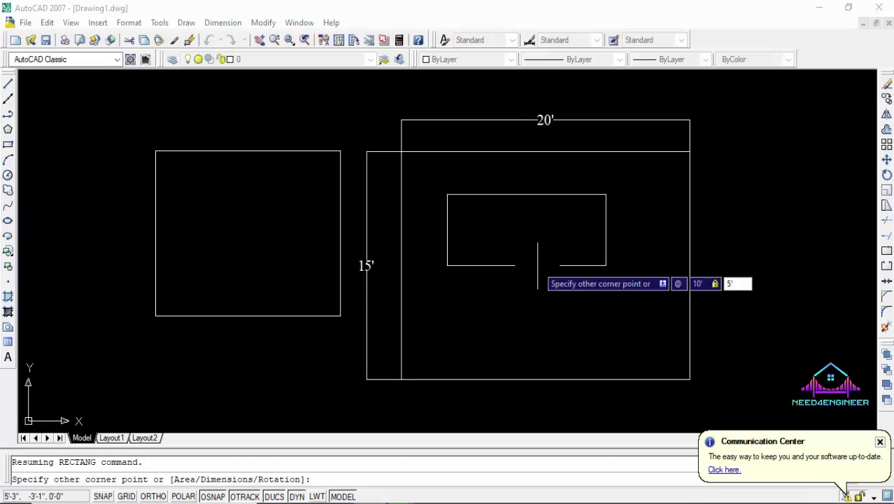
{"action": "key", "text": "Return"}
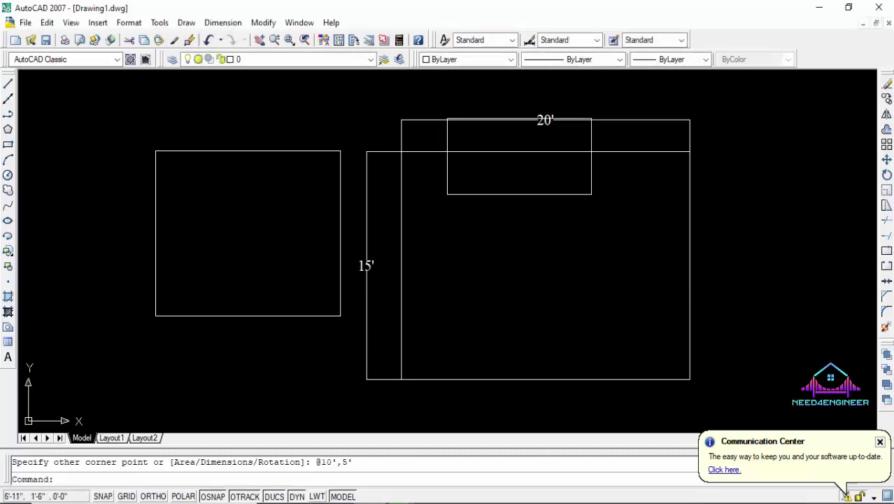
{"action": "left_click", "coordinate": [559, 194]}
- Erase the rectangle and 20' dimension, undo, then erase only the 20' dimension
{"action": "left_click", "coordinate": [650, 121]}
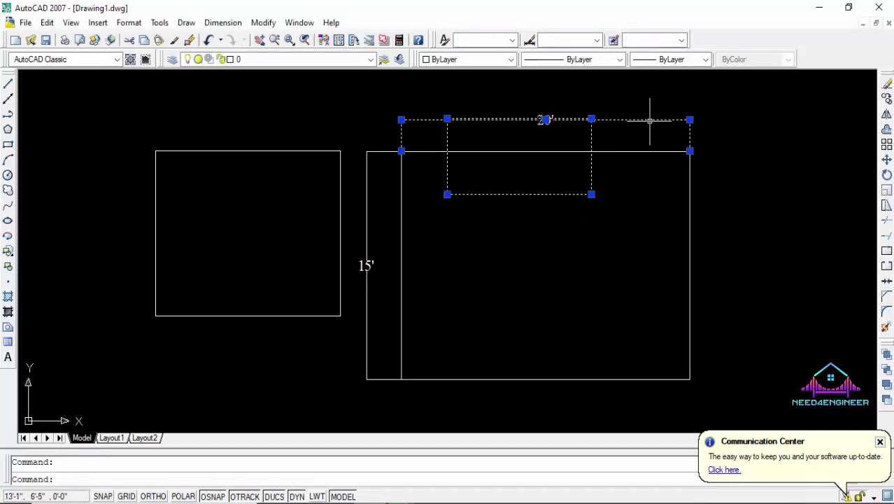
{"action": "key", "text": "Delete"}
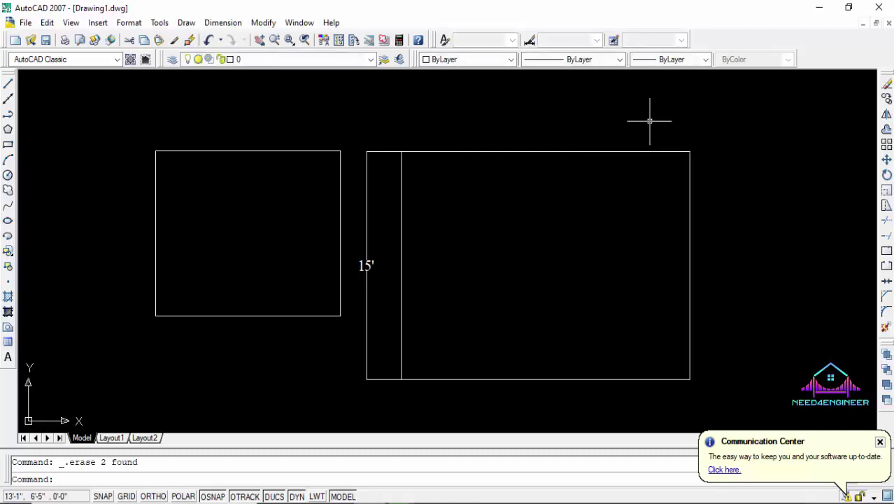
{"action": "key", "text": "ctrl+z"}
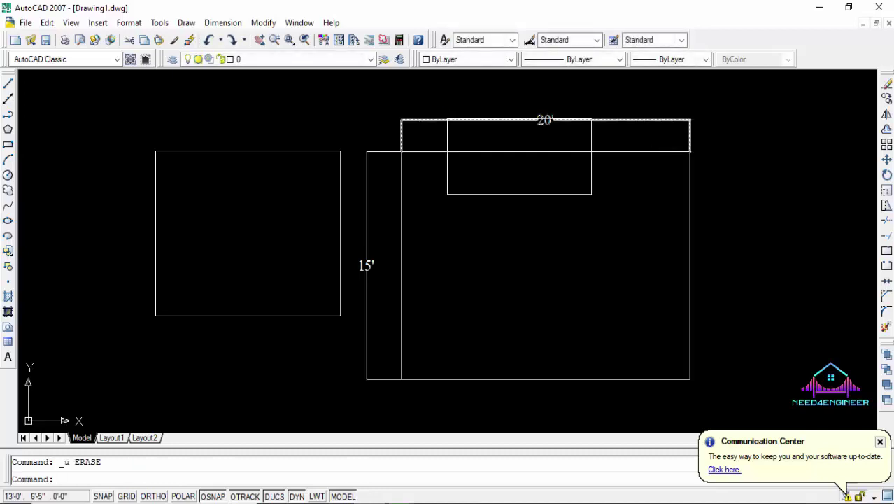
{"action": "key", "text": "Delete"}
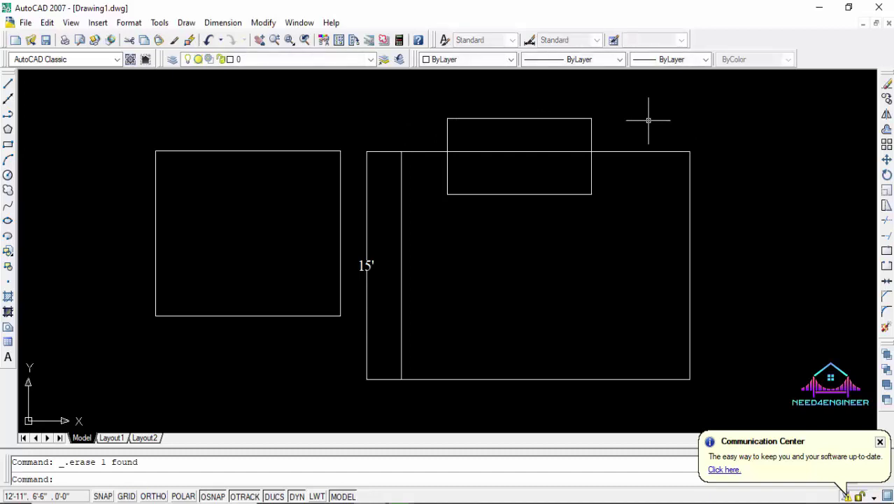
{"action": "left_click", "coordinate": [483, 118]}
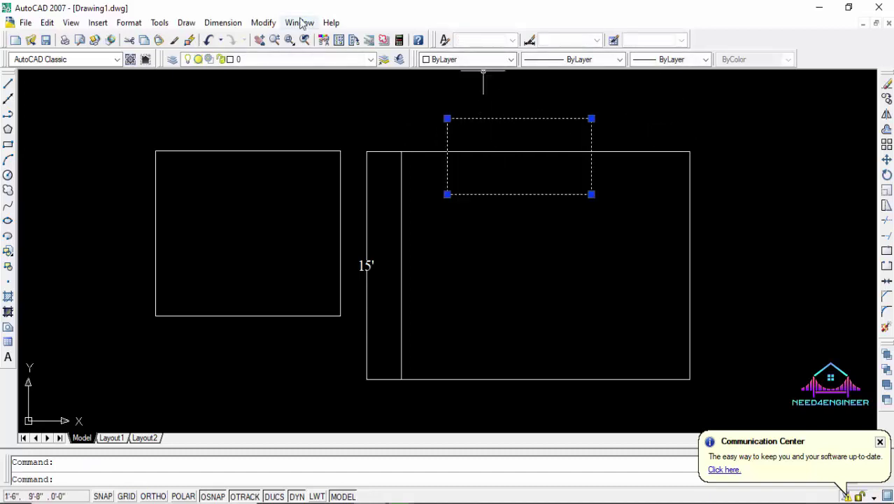
{"action": "left_click", "coordinate": [222, 22]}
- Place a 10' linear dimension between the small rectangle's top corners
{"action": "left_click", "coordinate": [229, 59]}
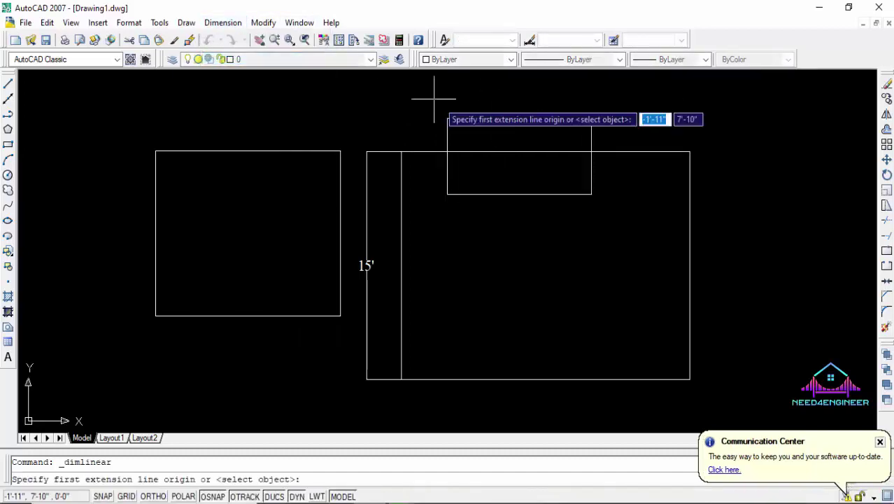
{"action": "left_click", "coordinate": [449, 119]}
{"action": "left_click", "coordinate": [592, 119]}
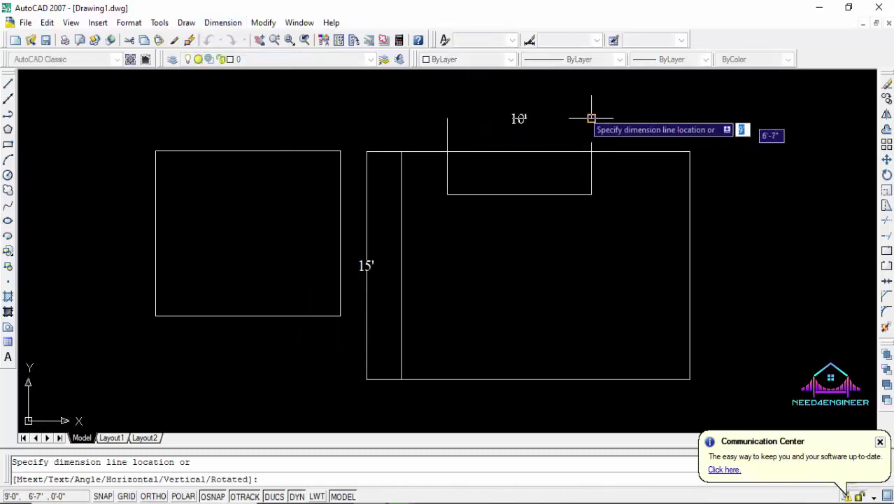
{"action": "left_click", "coordinate": [578, 100]}
{"action": "scroll", "coordinate": [512, 103], "scroll_direction": "up", "scroll_amount": 2}
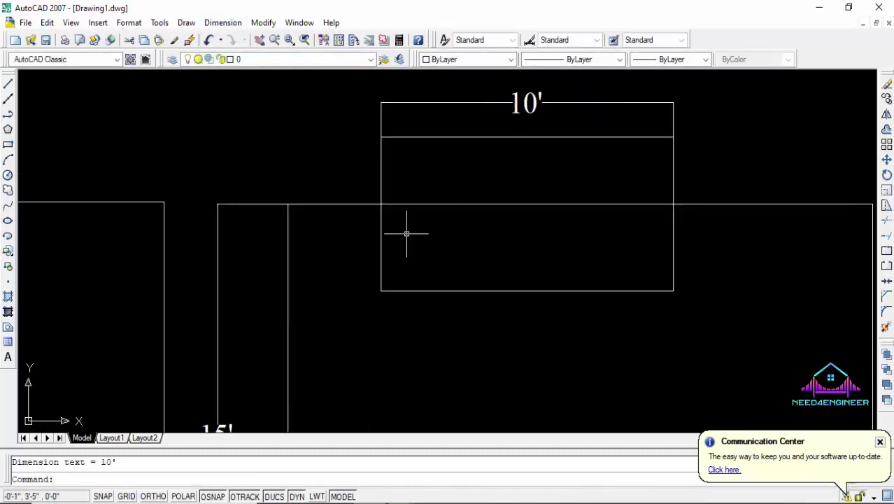
{"action": "scroll", "coordinate": [505, 177], "scroll_direction": "down", "scroll_amount": 4}
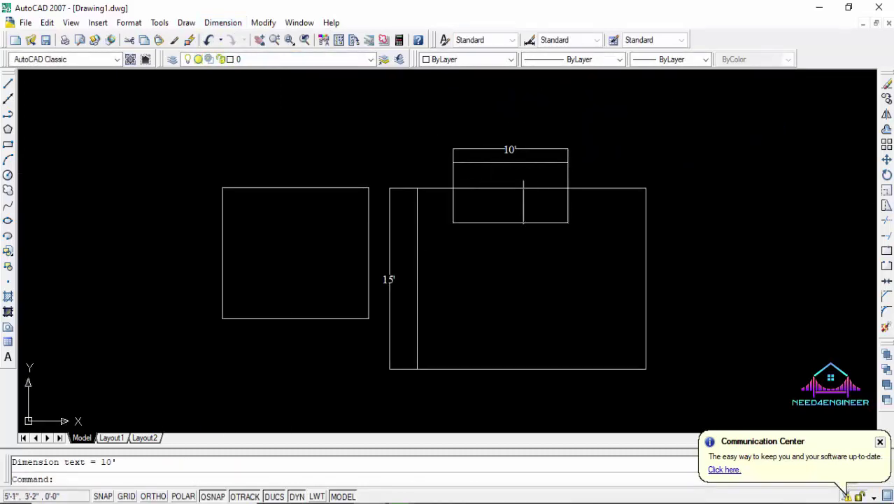
- Start a rectangle right of the large one and choose the Area sizing option
{"action": "left_click", "coordinate": [7, 144]}
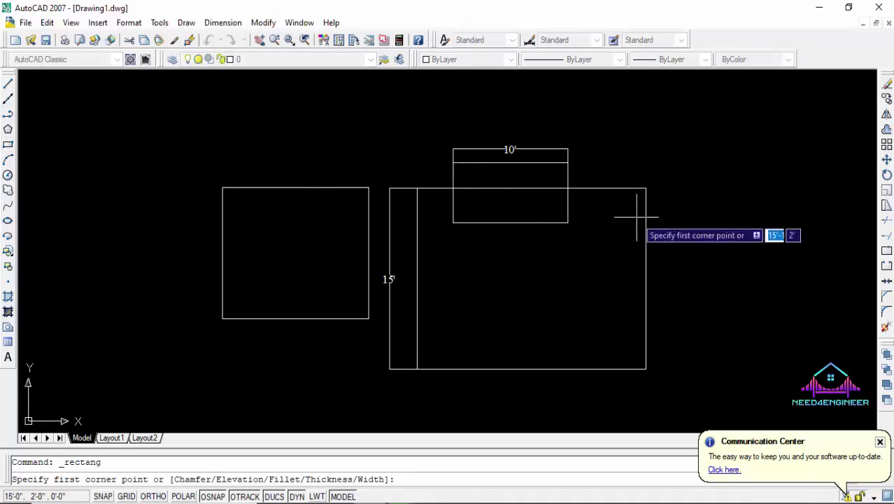
{"action": "mouse_move", "coordinate": [643, 226]}
{"action": "middle_mouse_down"}
{"action": "mouse_move", "coordinate": [572, 201]}
{"action": "mouse_move", "coordinate": [550, 178]}
{"action": "middle_mouse_up"}
{"action": "left_click", "coordinate": [624, 163]}
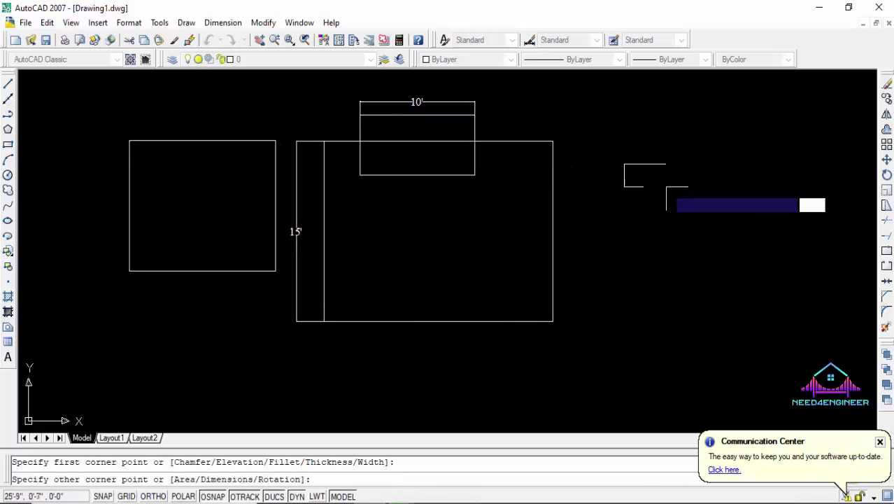
{"action": "right_click", "coordinate": [720, 224]}
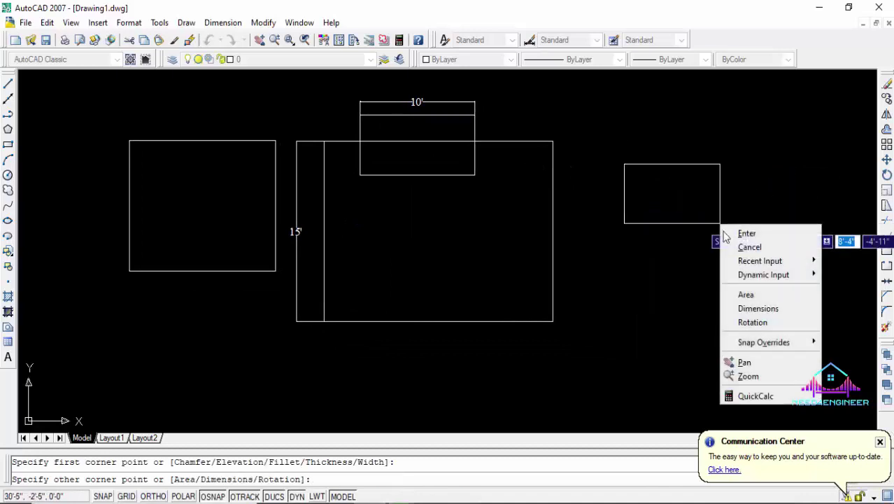
{"action": "left_click", "coordinate": [771, 297]}
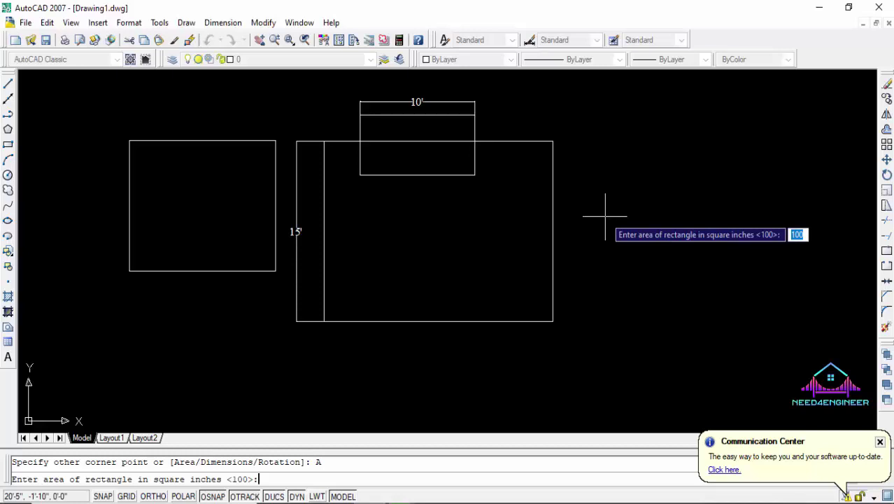
- Enter an area of 900 and a length of 50 to create the rectangle
{"action": "type", "text": "1"}
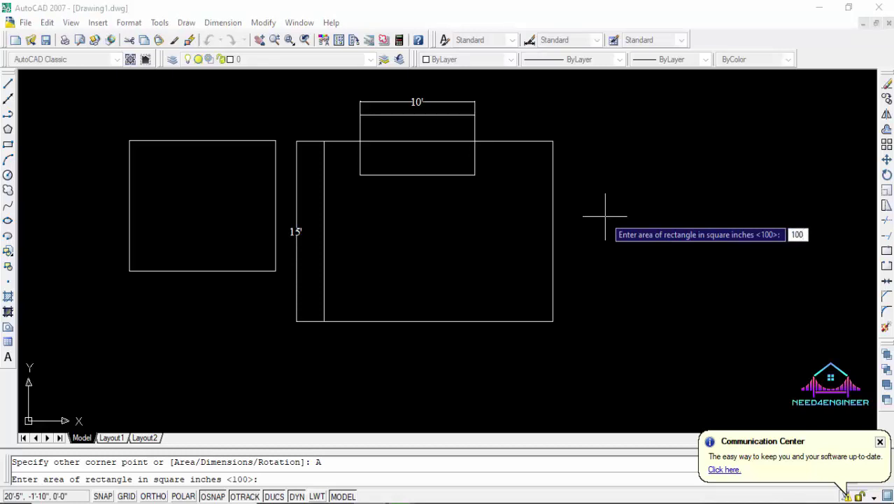
{"action": "key", "text": "Return"}
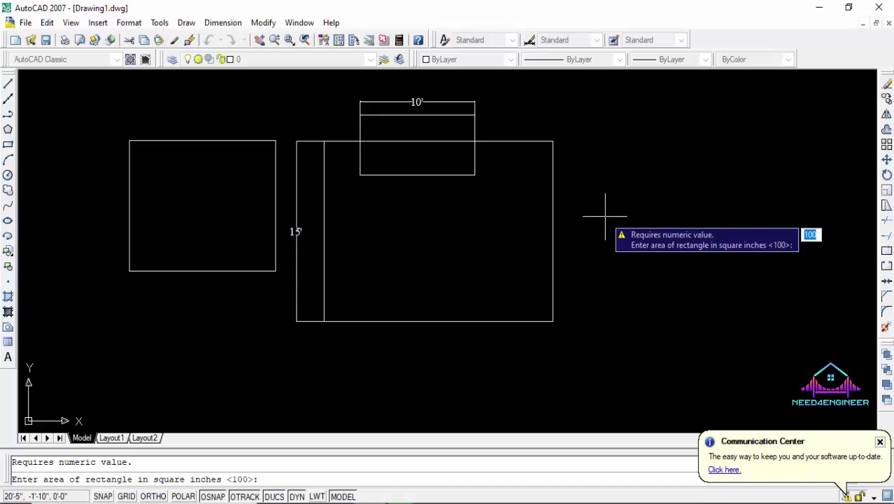
{"action": "type", "text": "9"}
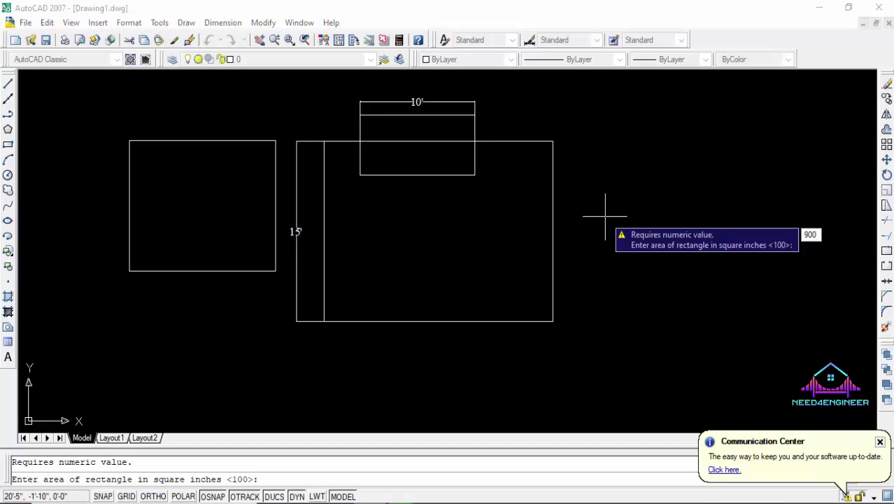
{"action": "key", "text": "Return"}
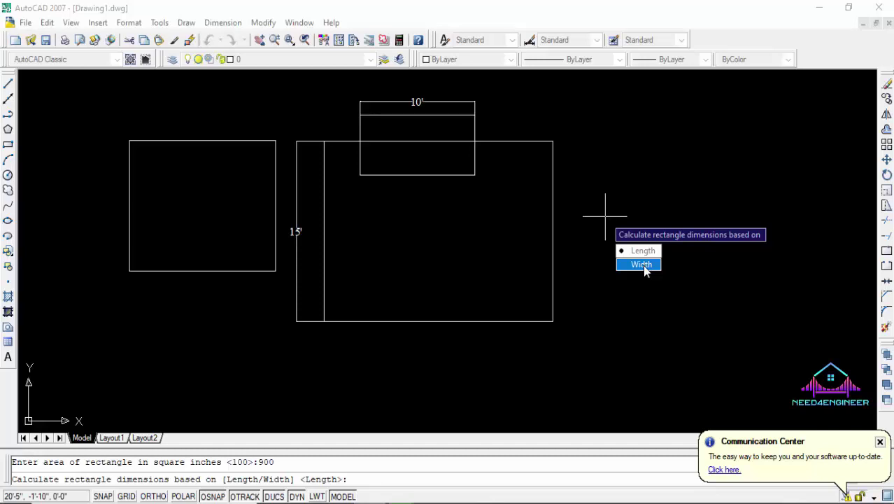
{"action": "left_click", "coordinate": [643, 250]}
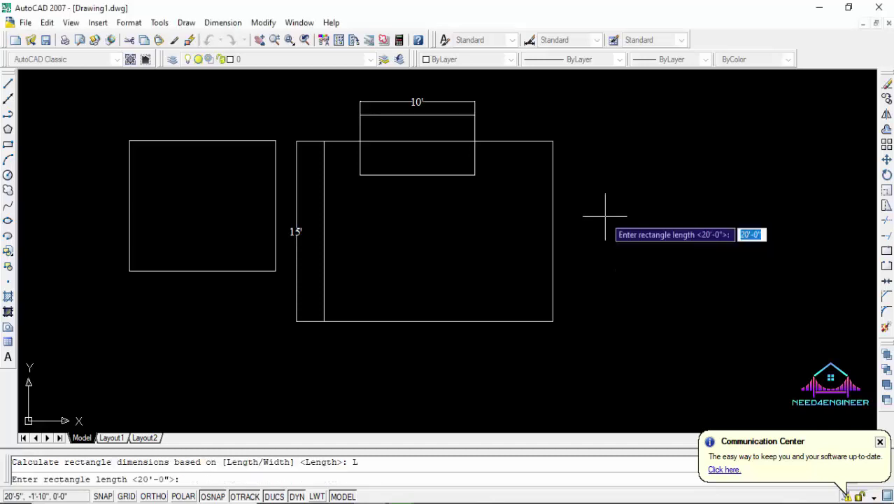
{"action": "type", "text": "50"}
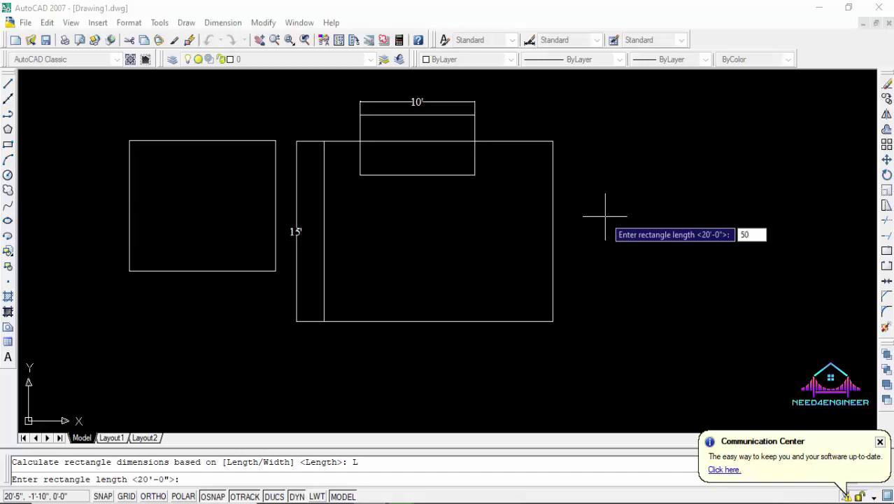
{"action": "key", "text": "Return"}
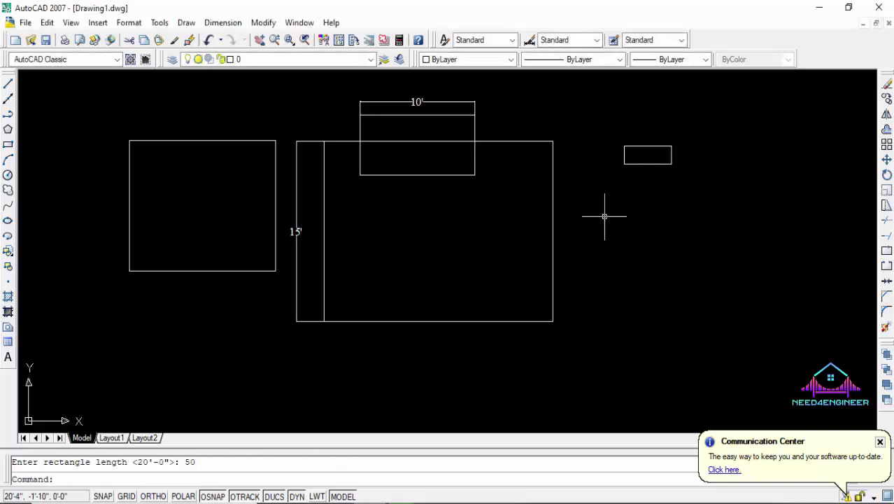
{"action": "scroll", "coordinate": [604, 216], "scroll_direction": "up", "scroll_amount": 3}
{"action": "middle_click_drag", "start_coordinate": [679, 180], "coordinate": [597, 284]}
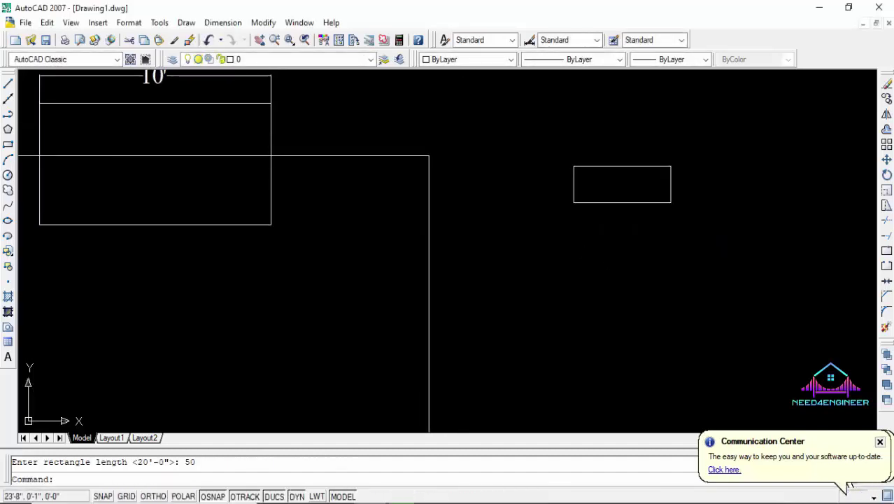
- Add a 4'-2" linear dimension along the new rectangle's top edge
{"action": "left_click", "coordinate": [224, 23]}
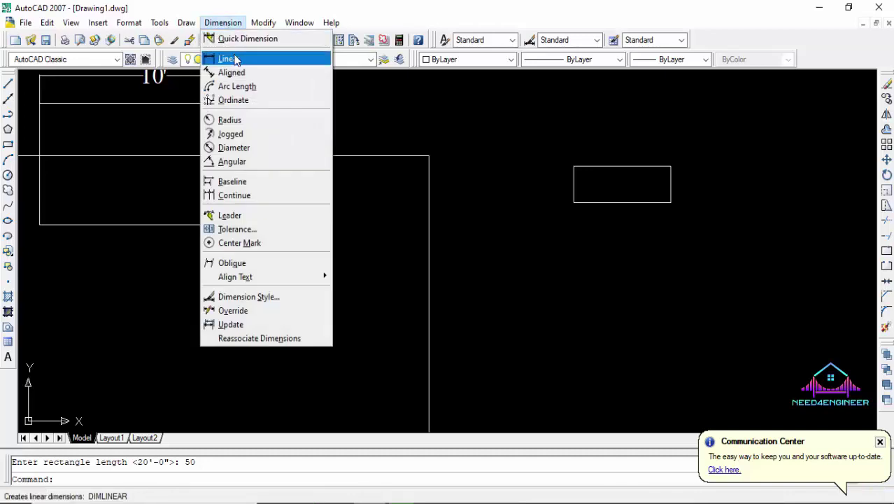
{"action": "left_click", "coordinate": [235, 59]}
{"action": "left_click", "coordinate": [574, 165]}
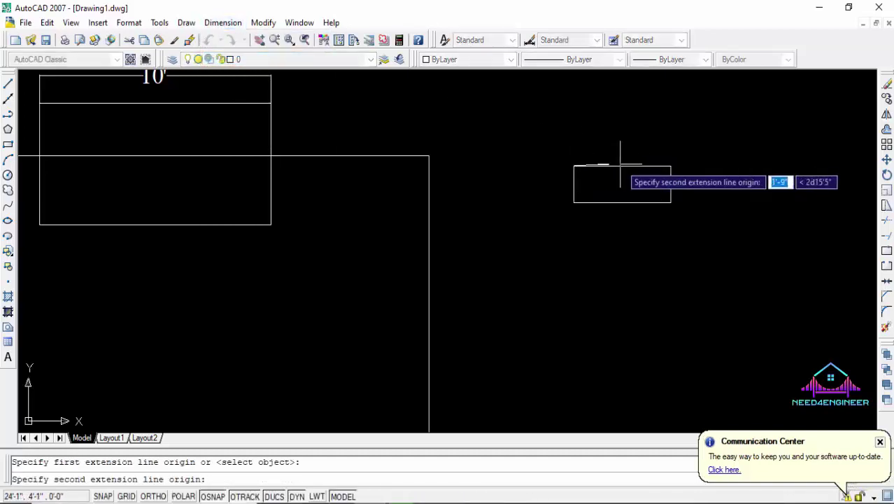
{"action": "left_click", "coordinate": [671, 166]}
{"action": "left_click", "coordinate": [749, 157]}
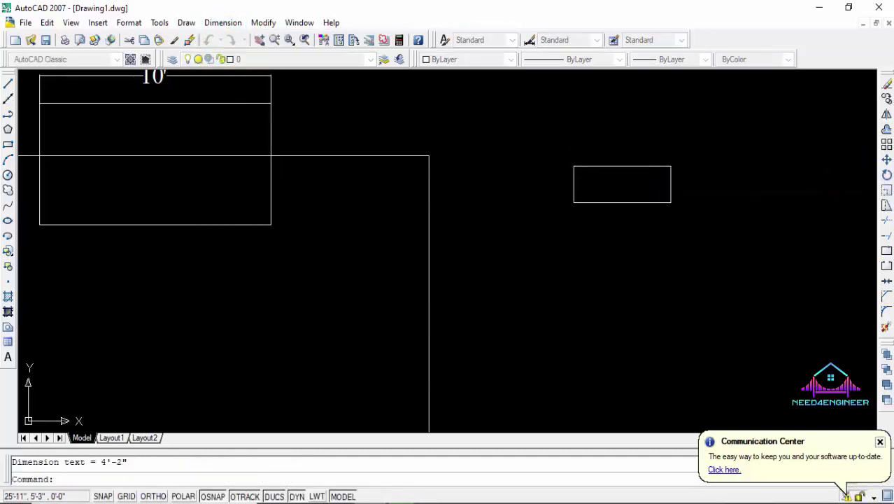
{"action": "scroll", "coordinate": [621, 135], "scroll_direction": "up", "scroll_amount": 1}
{"action": "left_click", "coordinate": [628, 137]}
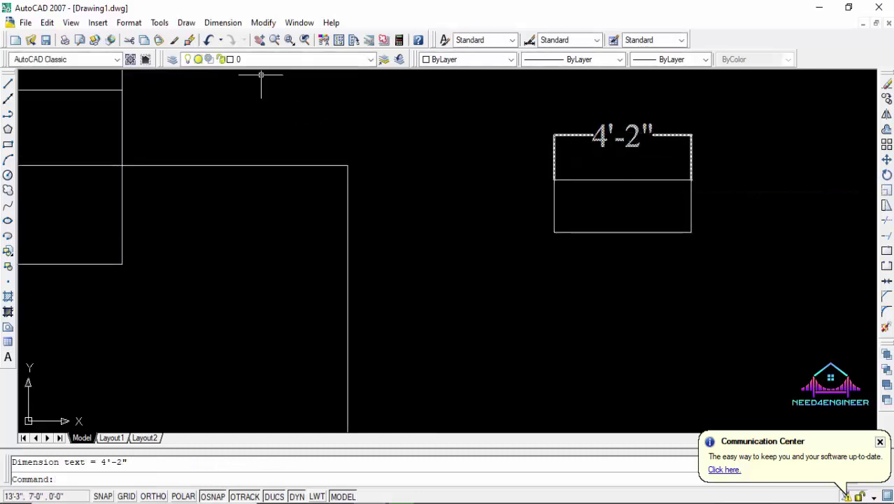
- Add a 1'-6" linear dimension along the rectangle's left side
{"action": "left_click", "coordinate": [222, 23]}
{"action": "left_click", "coordinate": [307, 59]}
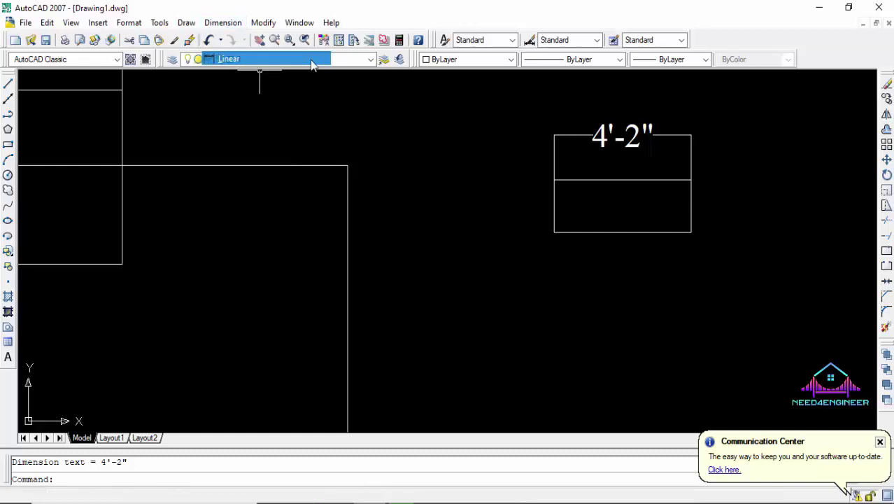
{"action": "left_click", "coordinate": [554, 180]}
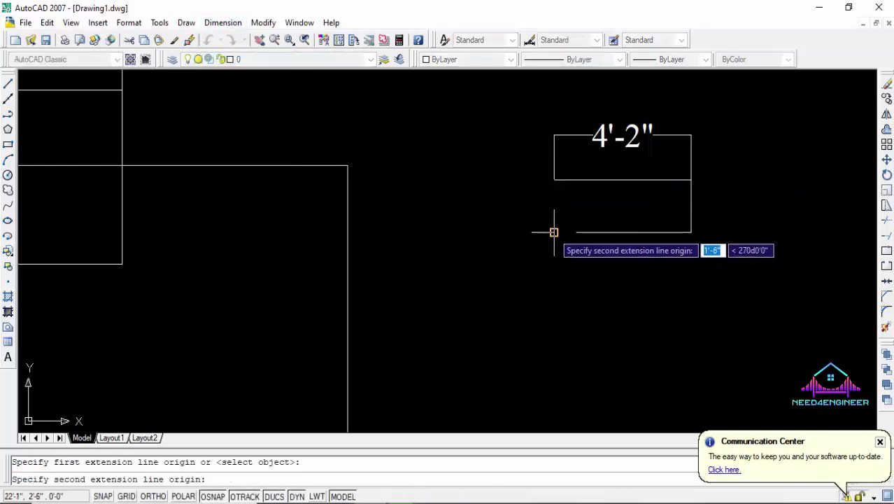
{"action": "left_click", "coordinate": [554, 232]}
{"action": "left_click", "coordinate": [515, 234]}
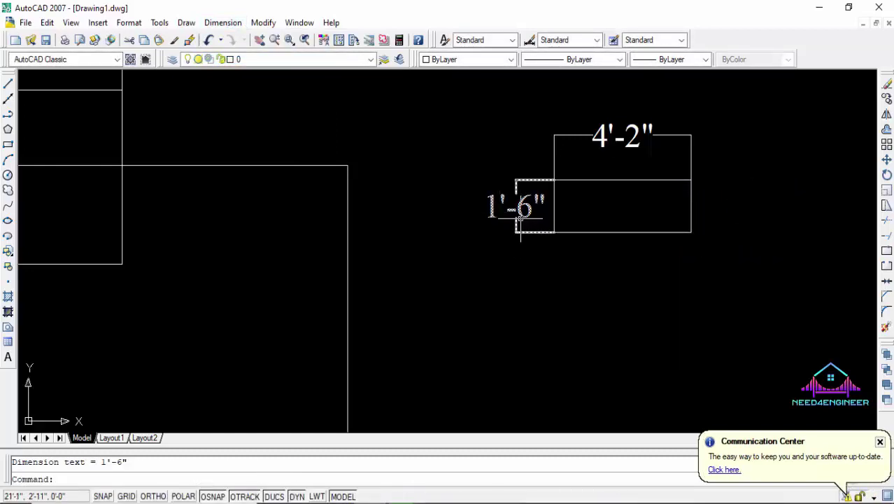
{"action": "scroll", "coordinate": [528, 217], "scroll_direction": "up", "scroll_amount": 3}
{"action": "scroll", "coordinate": [616, 172], "scroll_direction": "down", "scroll_amount": 4}
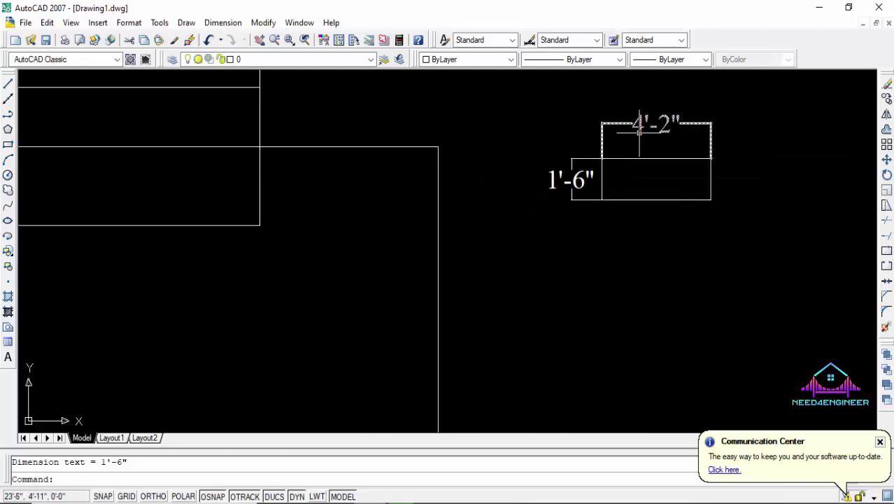
{"action": "scroll", "coordinate": [567, 190], "scroll_direction": "up", "scroll_amount": 1}
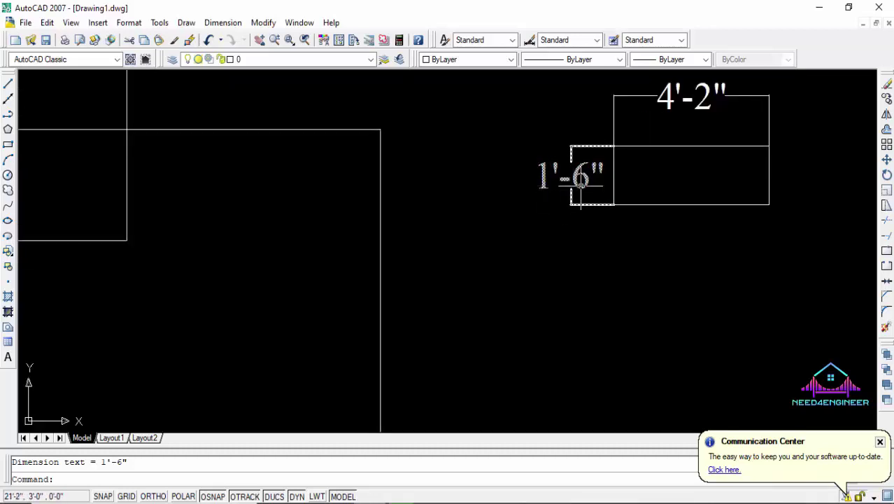
{"action": "scroll", "coordinate": [606, 195], "scroll_direction": "down", "scroll_amount": 2}
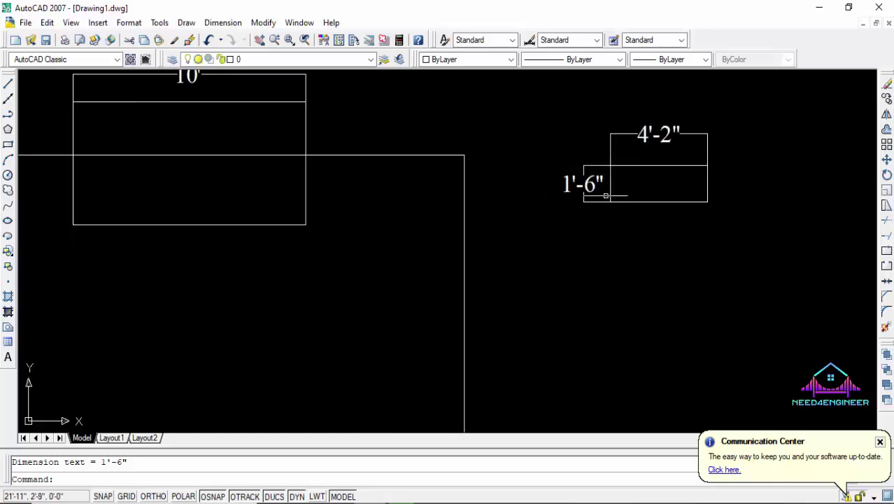
{"action": "scroll", "coordinate": [595, 162], "scroll_direction": "down", "scroll_amount": 2}
- Zoom and pan to bring the whole plan back into view
{"action": "middle_click_drag", "start_coordinate": [617, 175], "coordinate": [611, 197]}
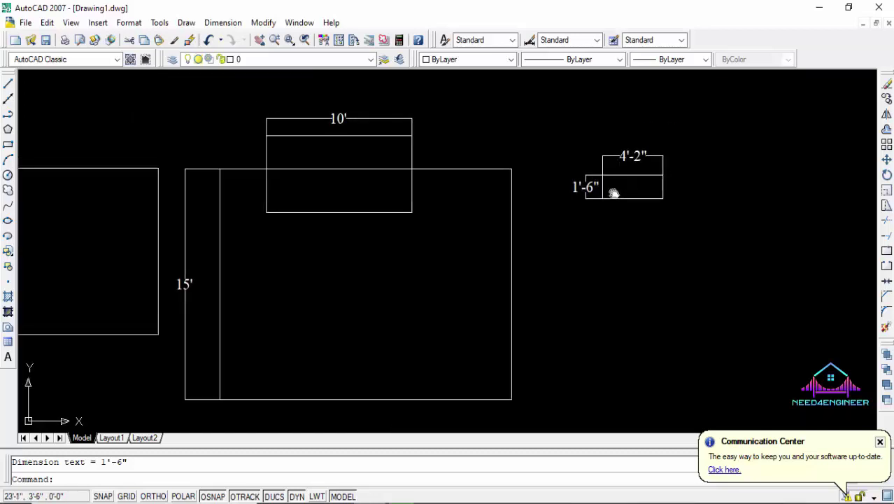
{"action": "middle_click_drag", "start_coordinate": [495, 261], "coordinate": [549, 240]}
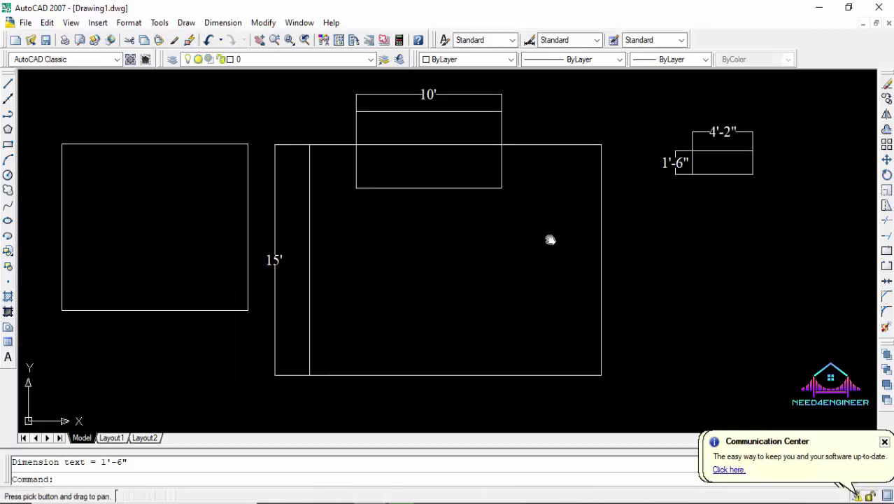
{"action": "scroll", "coordinate": [550, 239], "scroll_direction": "up", "scroll_amount": 2}
{"action": "scroll", "coordinate": [550, 239], "scroll_direction": "down", "scroll_amount": 3}
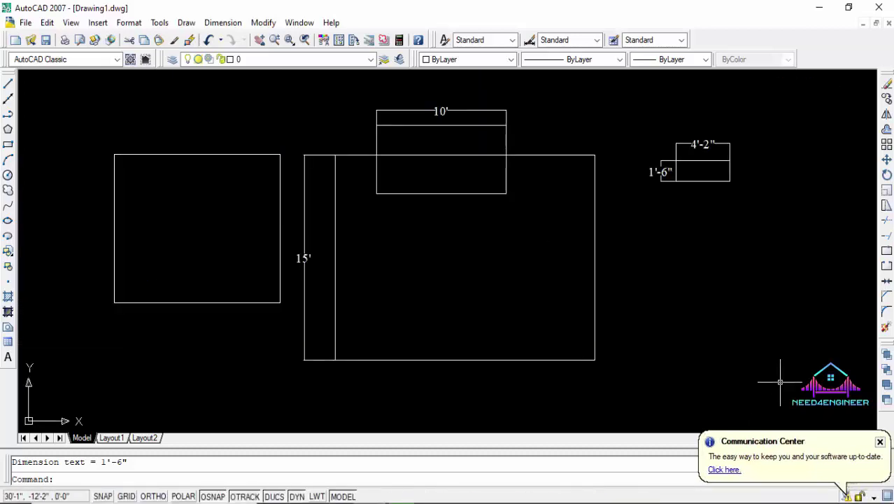
{"action": "left_click", "coordinate": [774, 401]}
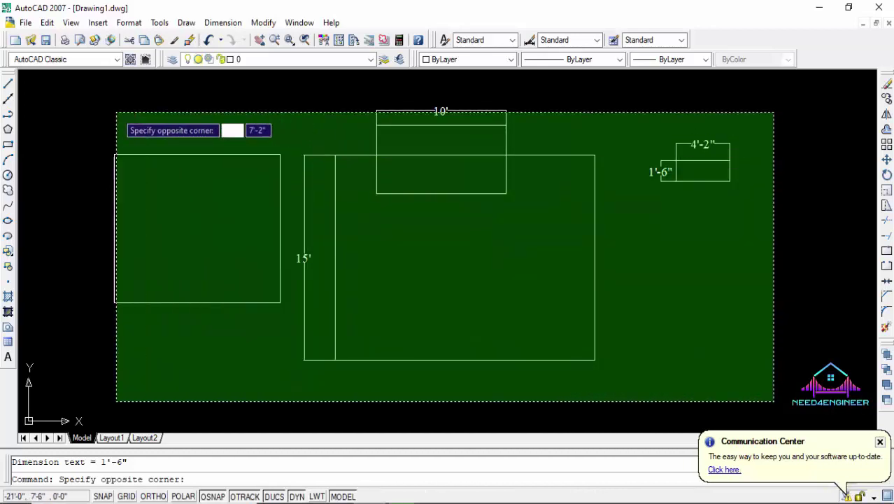
{"action": "left_click", "coordinate": [638, 331]}
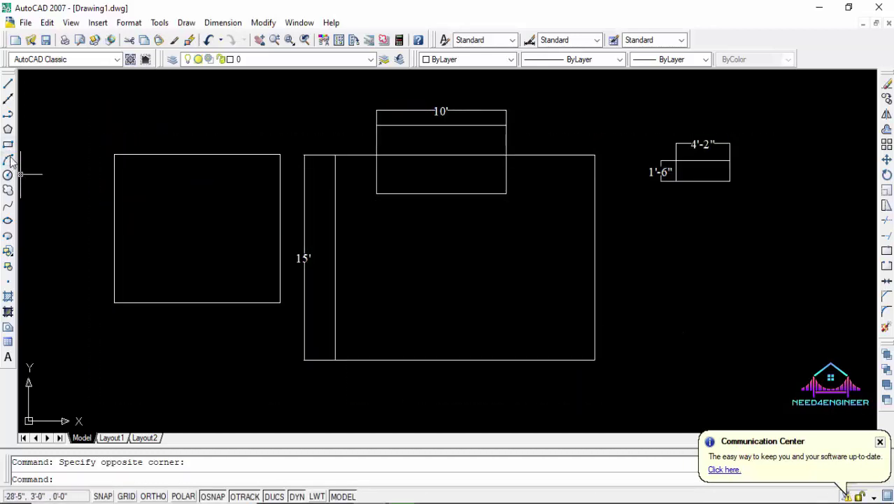
- Draw an upward-bulging three-point arc in the middle of the large rectangle
{"action": "left_click", "coordinate": [9, 160]}
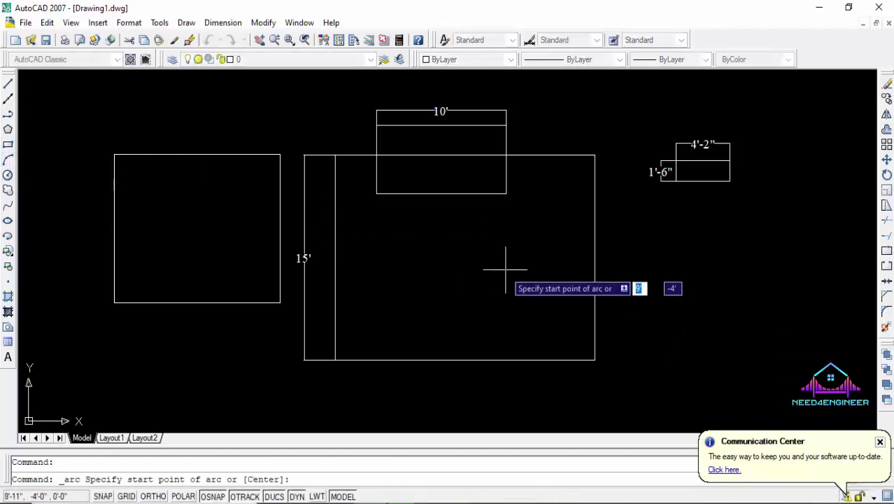
{"action": "left_click", "coordinate": [394, 287]}
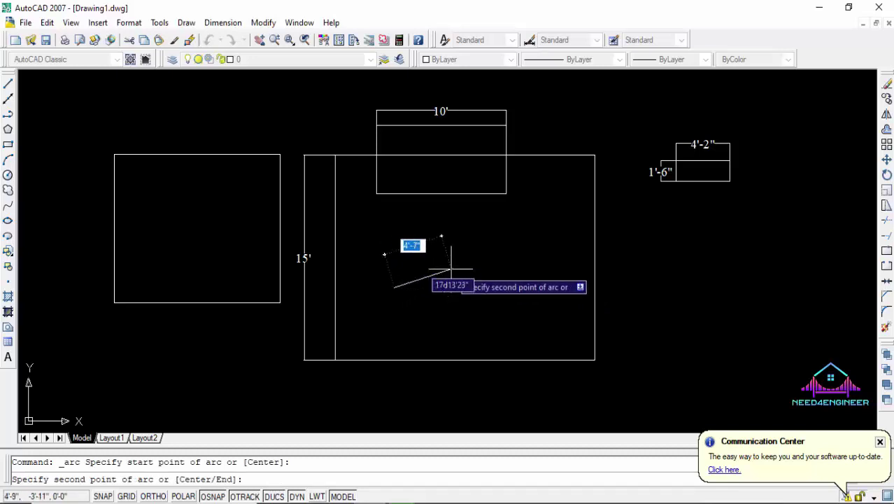
{"action": "left_click", "coordinate": [445, 268]}
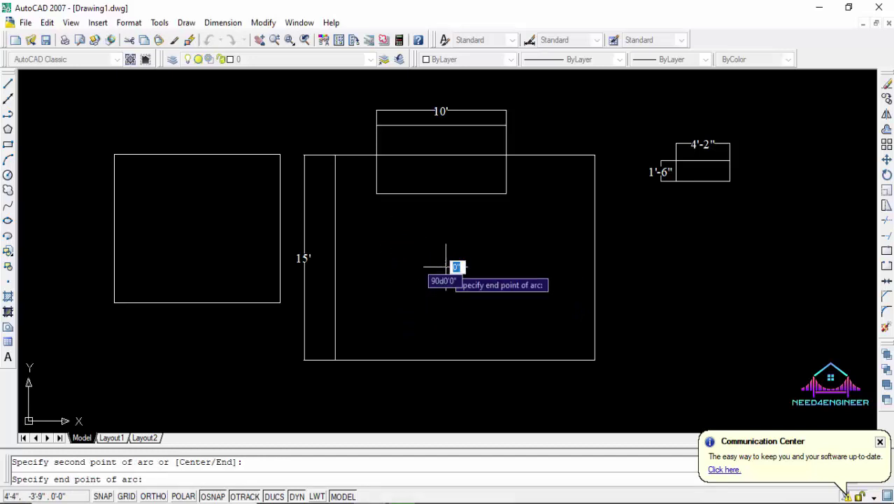
{"action": "left_click", "coordinate": [482, 287]}
{"action": "scroll", "coordinate": [436, 276], "scroll_direction": "up", "scroll_amount": 3}
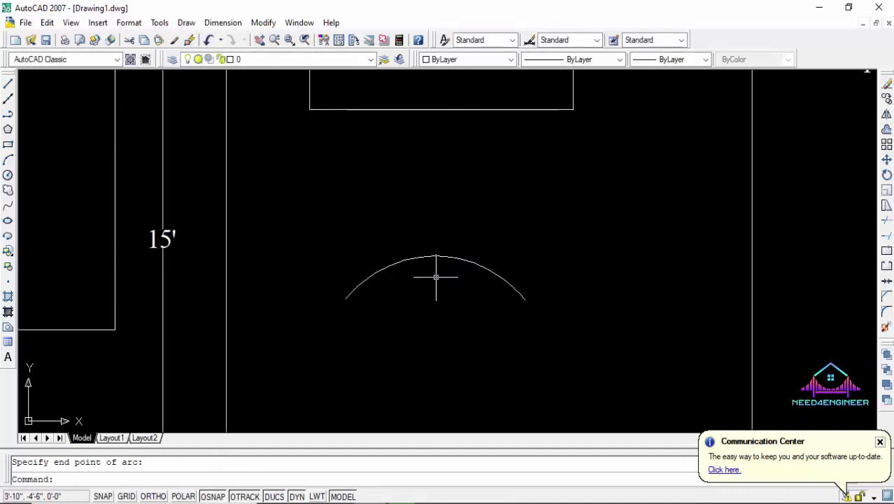
{"action": "left_click", "coordinate": [435, 276]}
{"action": "left_click", "coordinate": [392, 252]}
{"action": "scroll", "coordinate": [433, 292], "scroll_direction": "down", "scroll_amount": 2}
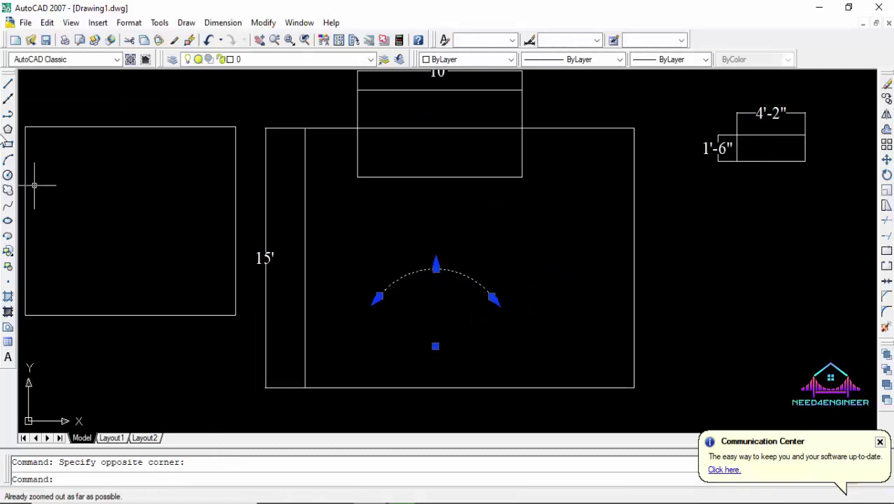
- Draw an arc hanging from the 10' rectangle's bottom-left to bottom-right corner
{"action": "left_click", "coordinate": [8, 159]}
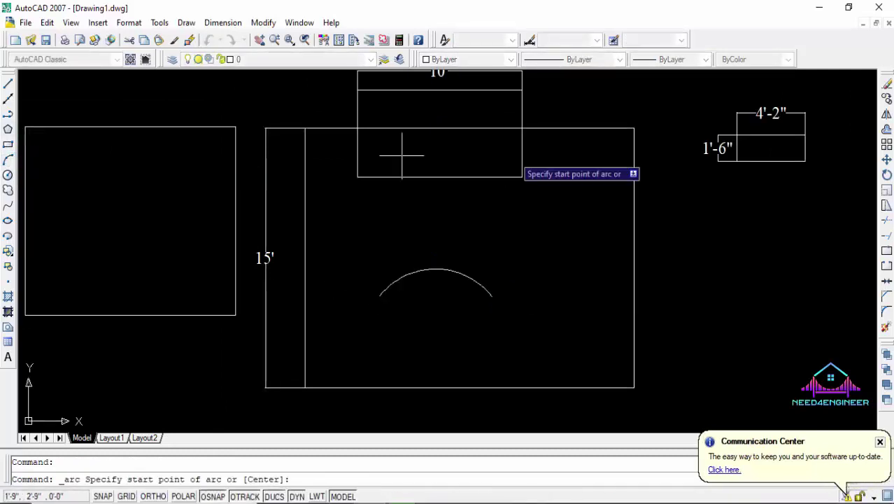
{"action": "left_click", "coordinate": [357, 177]}
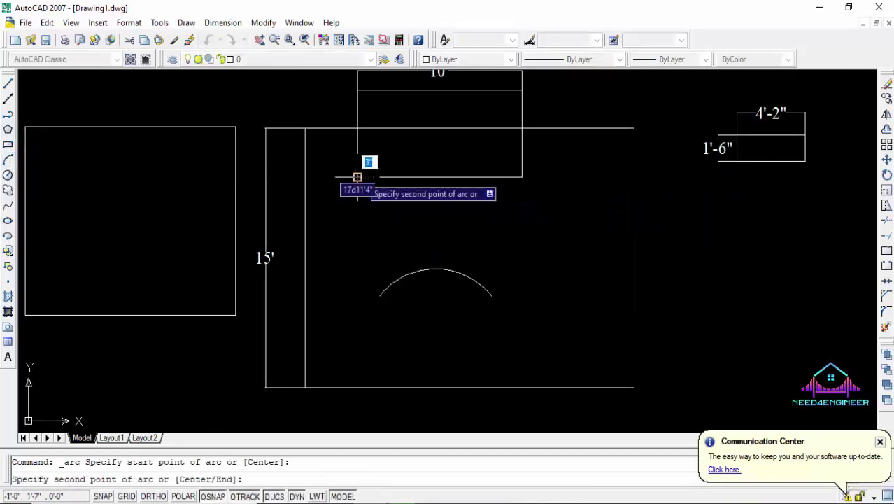
{"action": "left_click", "coordinate": [434, 224]}
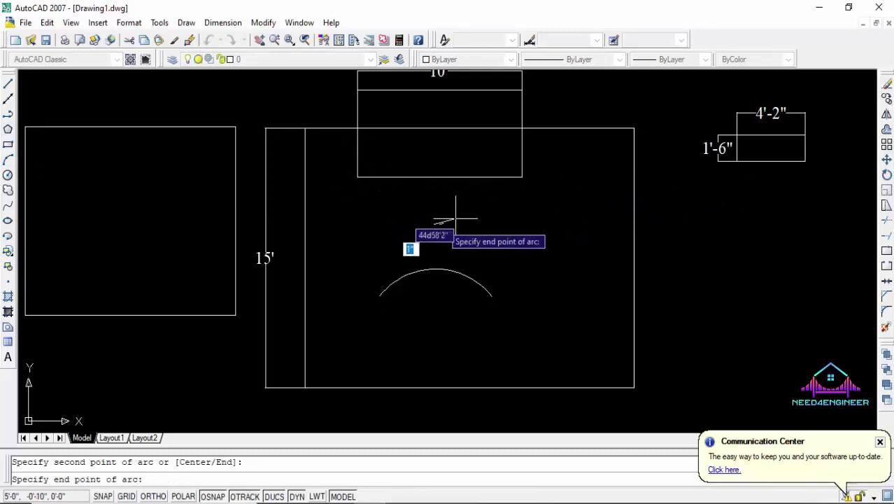
{"action": "left_click", "coordinate": [522, 177]}
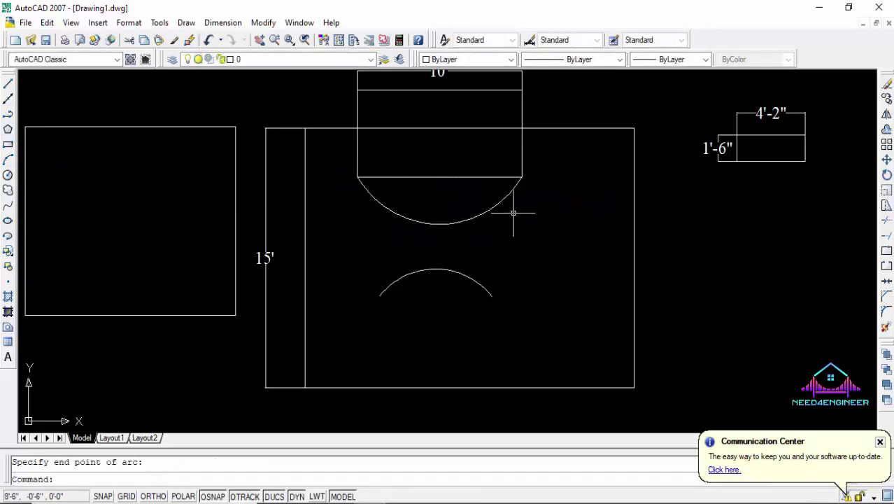
{"action": "left_click", "coordinate": [458, 294]}
{"action": "left_click", "coordinate": [429, 236]}
{"action": "left_click", "coordinate": [435, 231]}
{"action": "left_click", "coordinate": [430, 207]}
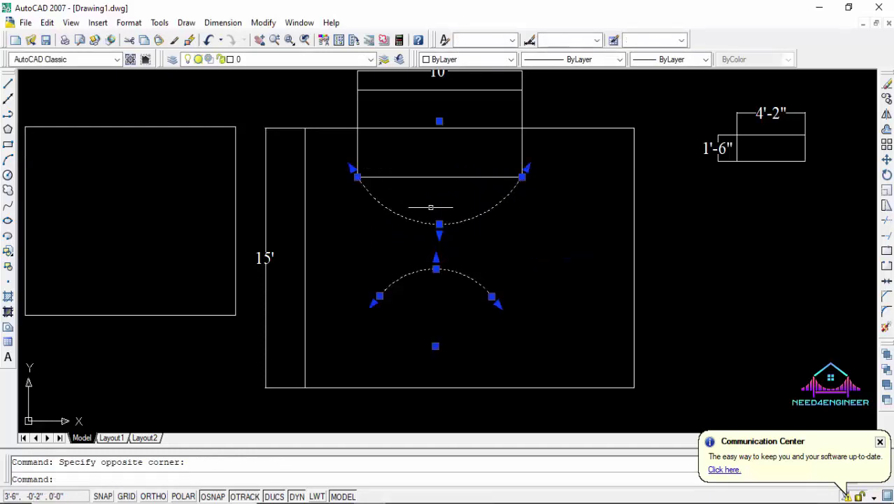
{"action": "left_click", "coordinate": [379, 296]}
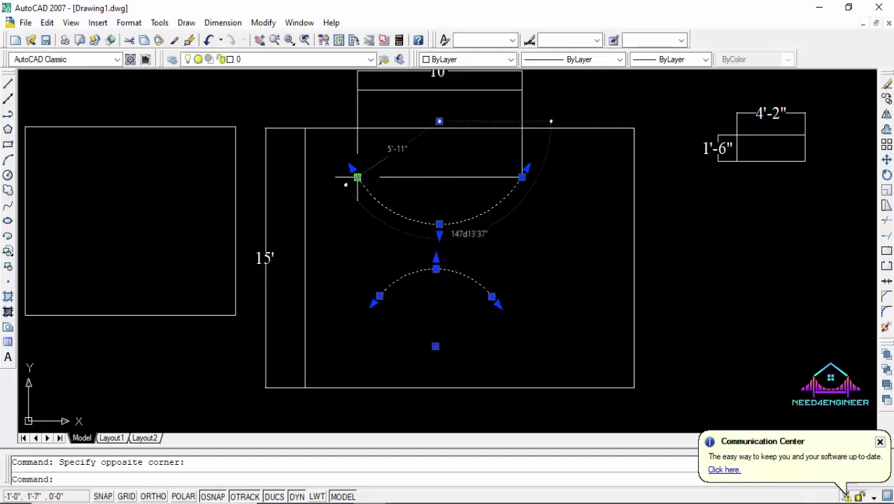
{"action": "left_click", "coordinate": [346, 184]}
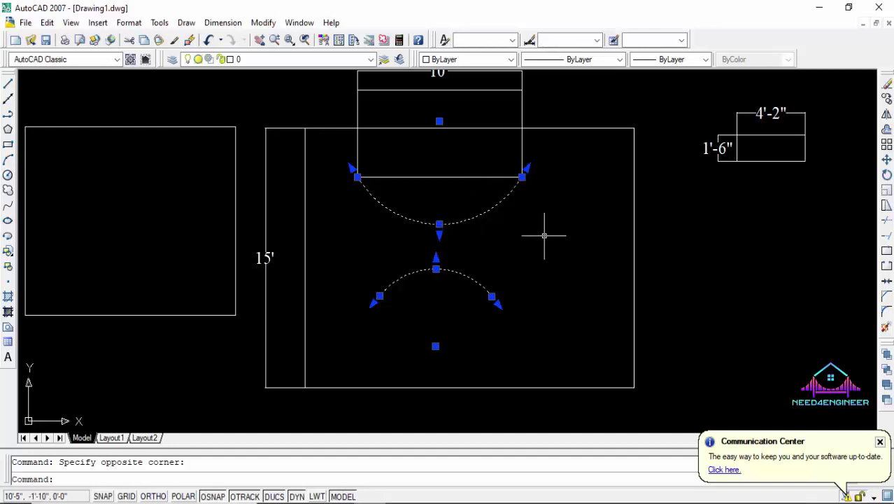
{"action": "middle_click_drag", "start_coordinate": [543, 234], "coordinate": [543, 249]}
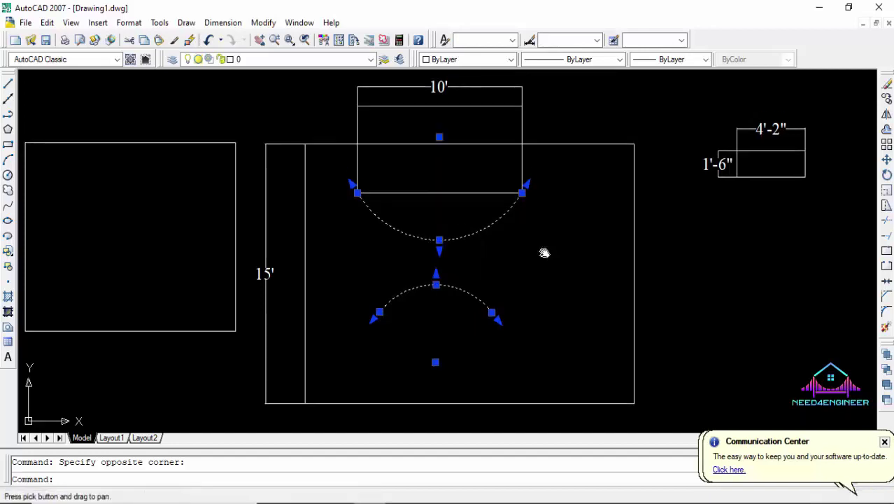
- Draw a circle of radius 5' centred in open space right of the large rectangle
{"action": "left_click", "coordinate": [8, 175]}
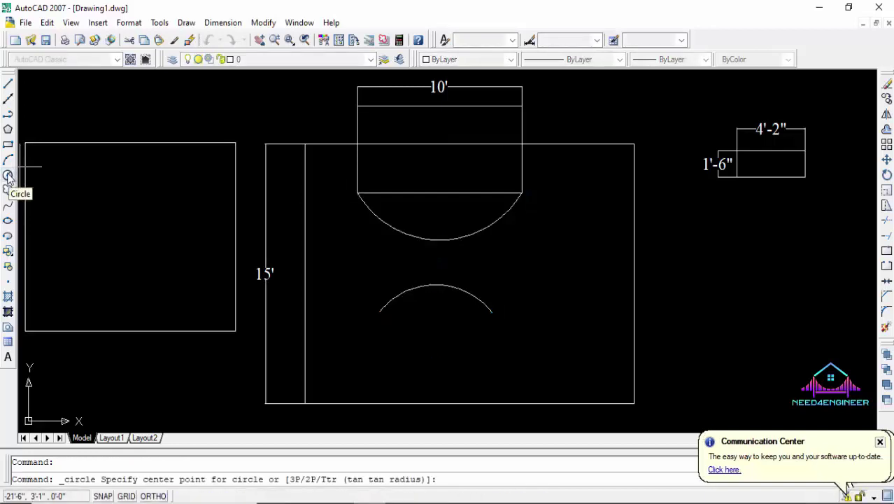
{"action": "middle_click_drag", "start_coordinate": [559, 262], "coordinate": [454, 152]}
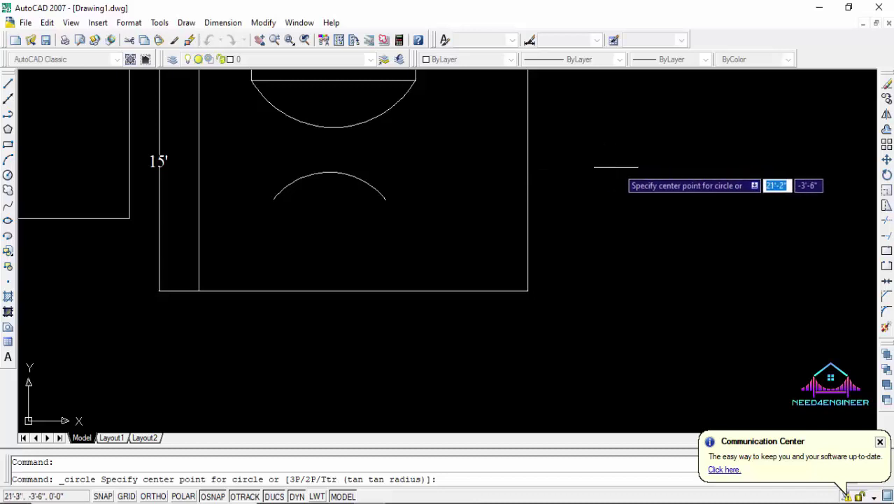
{"action": "left_click", "coordinate": [620, 166]}
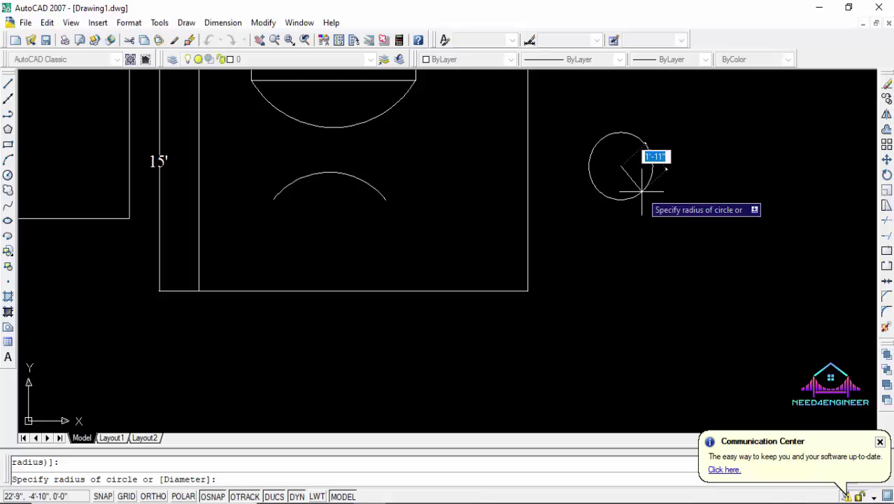
{"action": "key", "text": "BackSpace"}
{"action": "type", "text": "5'"}
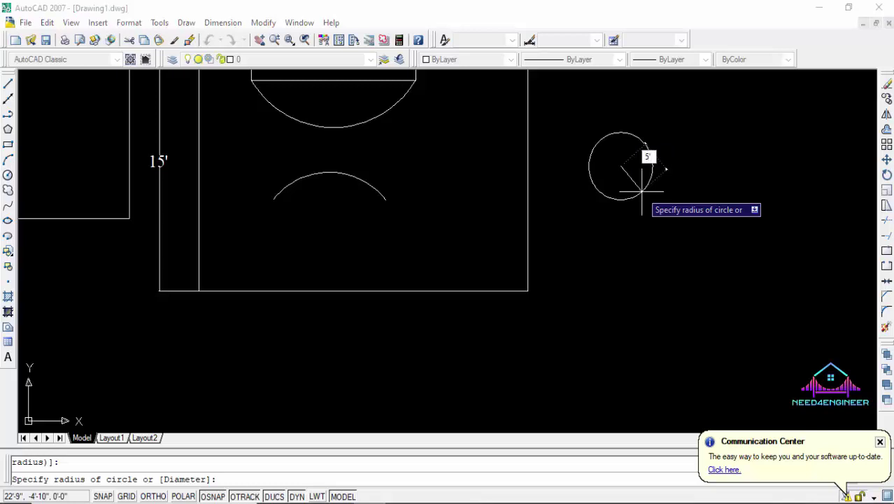
{"action": "key", "text": "Return"}
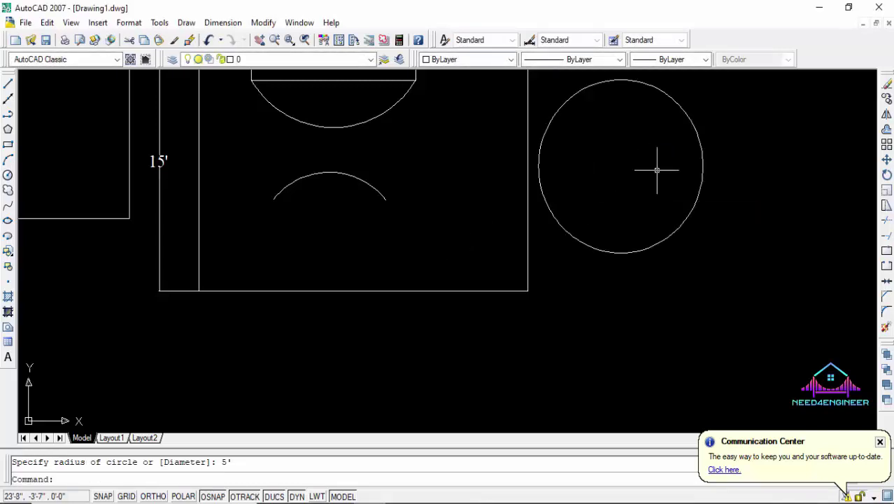
{"action": "left_click", "coordinate": [693, 126]}
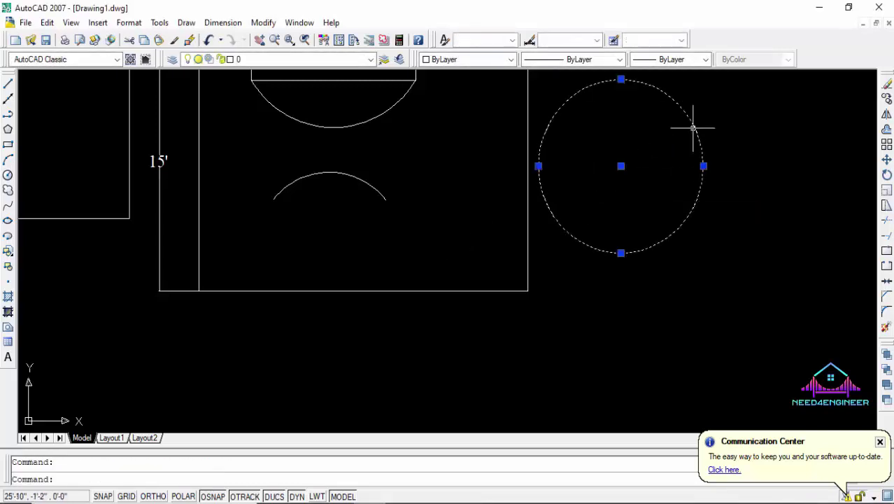
- Add an R5' radius dimension to the right-hand circle, with the label inside it
{"action": "left_click", "coordinate": [221, 24]}
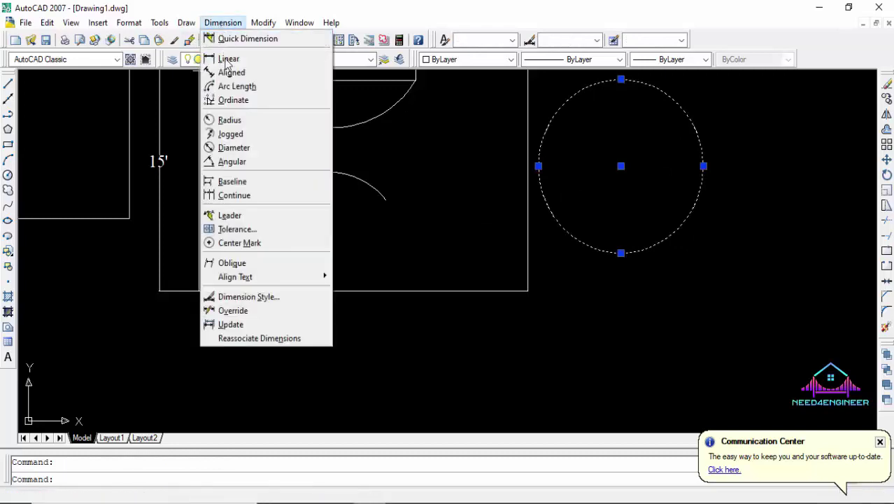
{"action": "left_click", "coordinate": [228, 59]}
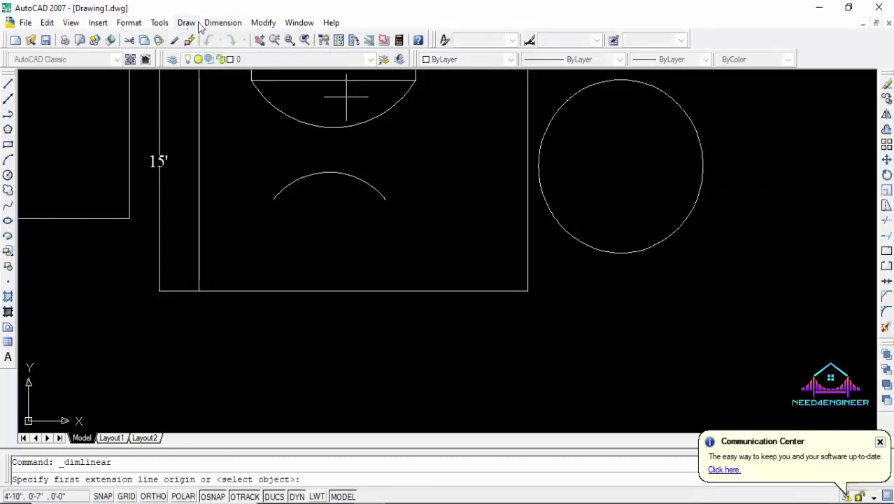
{"action": "left_click", "coordinate": [222, 23]}
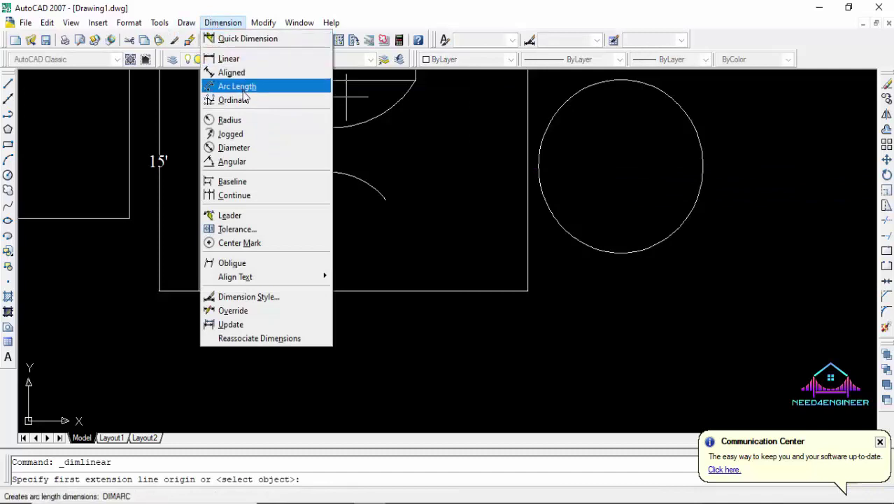
{"action": "left_click", "coordinate": [246, 120]}
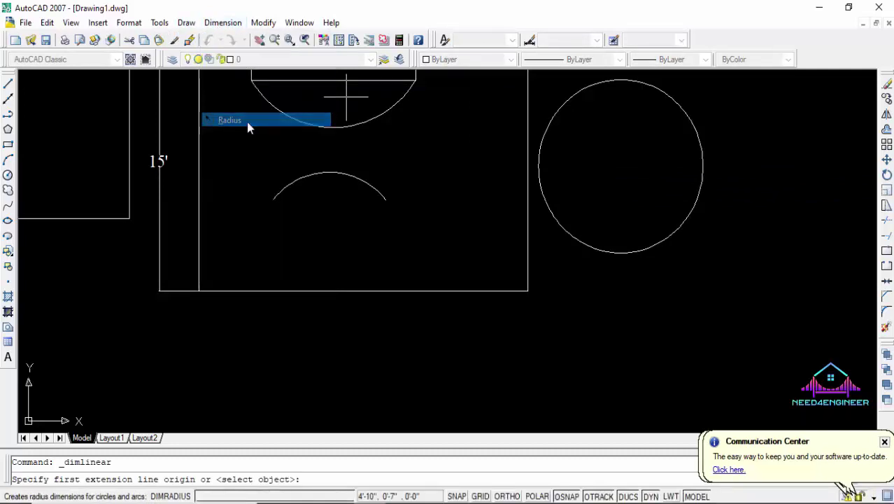
{"action": "left_click", "coordinate": [698, 159]}
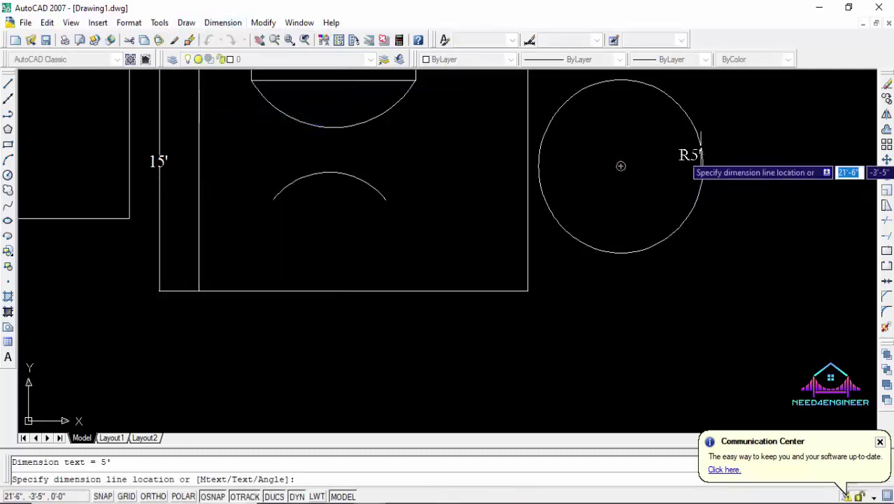
{"action": "scroll", "coordinate": [644, 166], "scroll_direction": "up", "scroll_amount": 5}
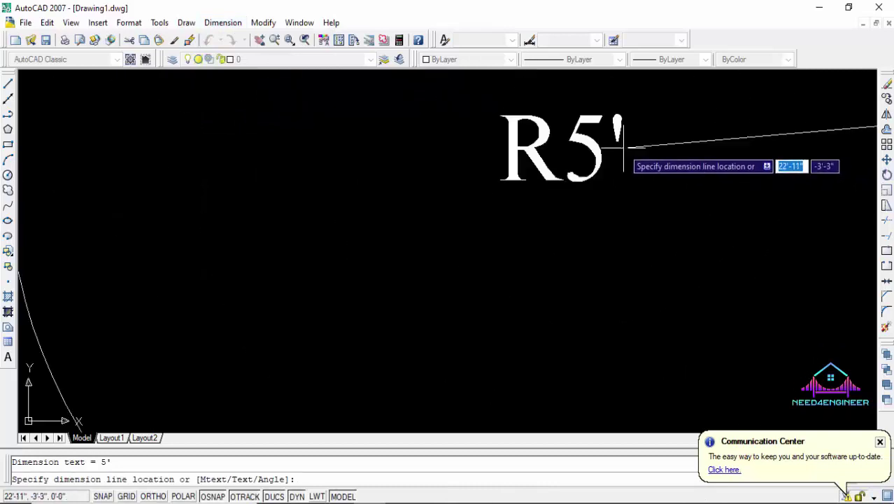
{"action": "scroll", "coordinate": [623, 148], "scroll_direction": "down", "scroll_amount": 4}
{"action": "left_click", "coordinate": [620, 188]}
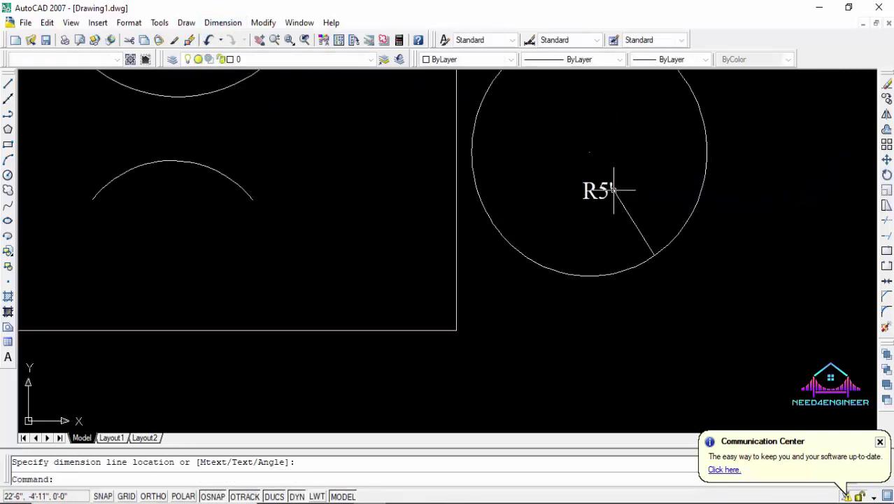
{"action": "middle_click_drag", "start_coordinate": [624, 145], "coordinate": [628, 214]}
{"action": "scroll", "coordinate": [629, 214], "scroll_direction": "down", "scroll_amount": 2}
{"action": "scroll", "coordinate": [628, 210], "scroll_direction": "up", "scroll_amount": 2}
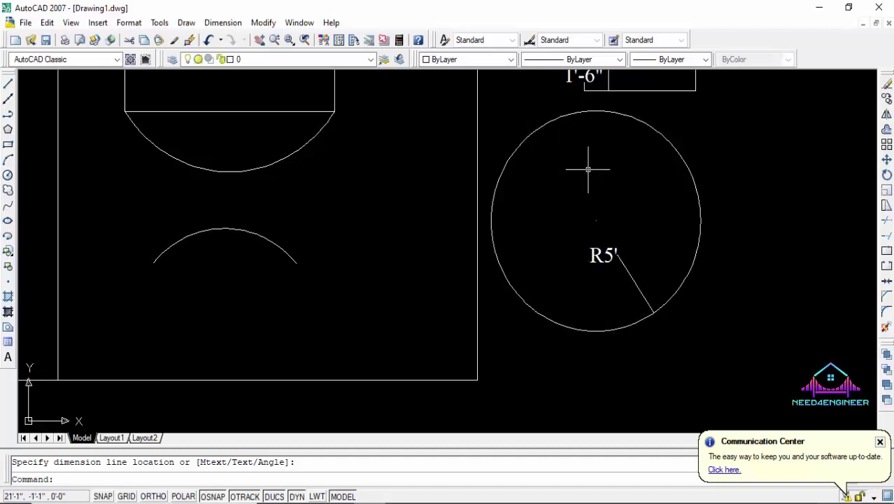
{"action": "scroll", "coordinate": [652, 226], "scroll_direction": "down", "scroll_amount": 2}
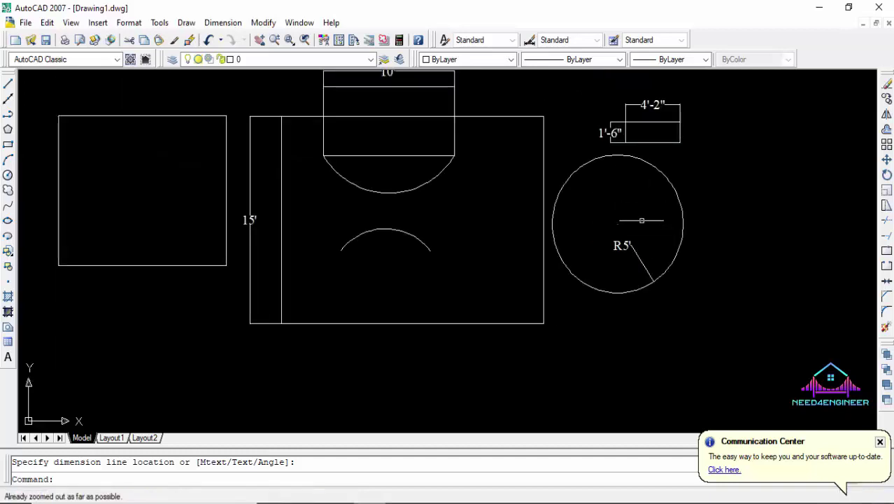
- Draw a 4' radius circle centred between the two arcs inside the large rectangle
{"action": "scroll", "coordinate": [641, 218], "scroll_direction": "up", "scroll_amount": 2}
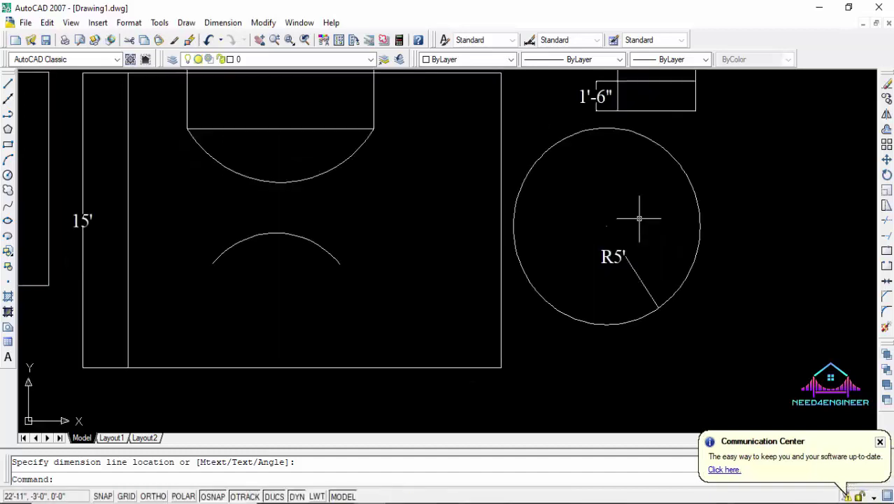
{"action": "left_click", "coordinate": [8, 175]}
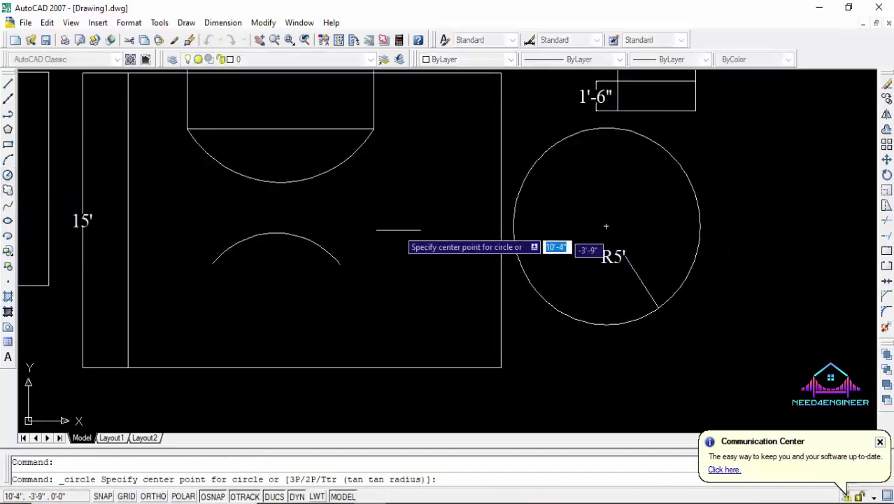
{"action": "left_click", "coordinate": [400, 203]}
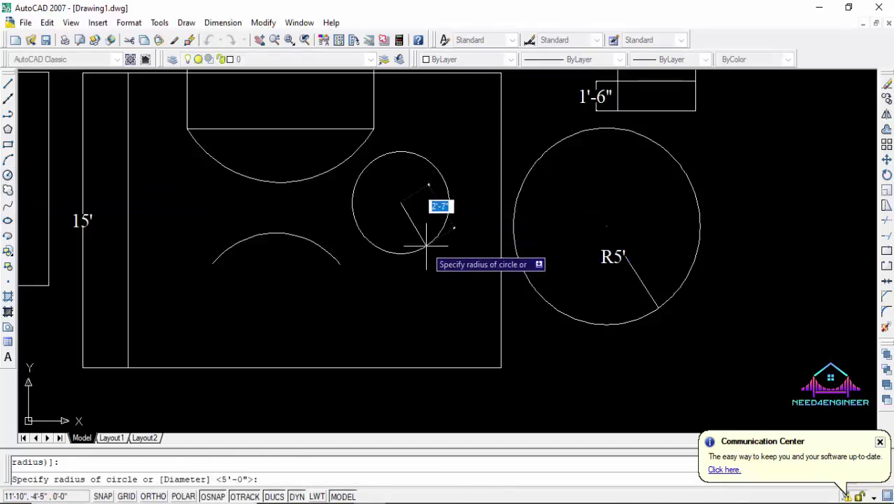
{"action": "type", "text": "4"}
{"action": "key", "text": "Return"}
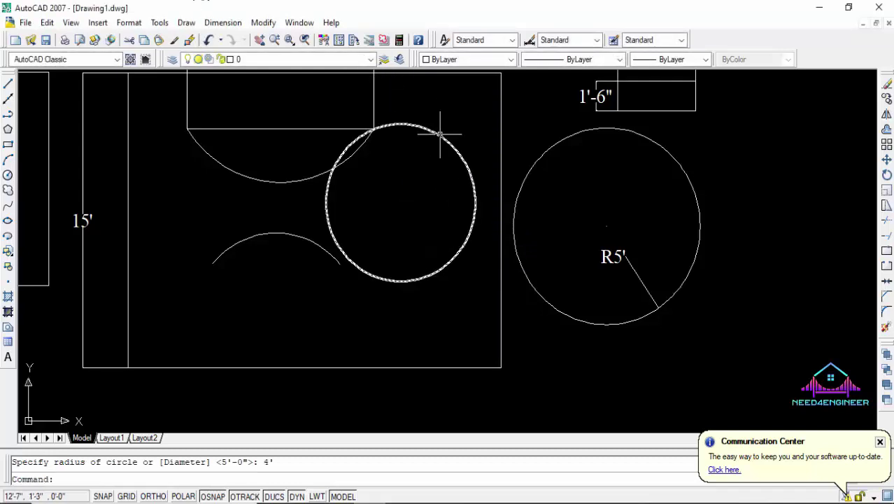
{"action": "left_click", "coordinate": [436, 134]}
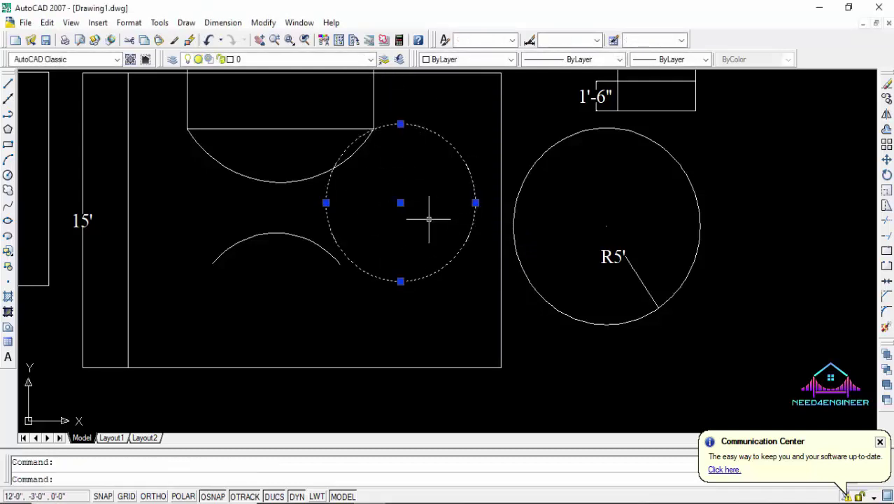
- Add an R4' radius dimension to the 4' circle, with the label inside it
{"action": "left_click", "coordinate": [223, 23]}
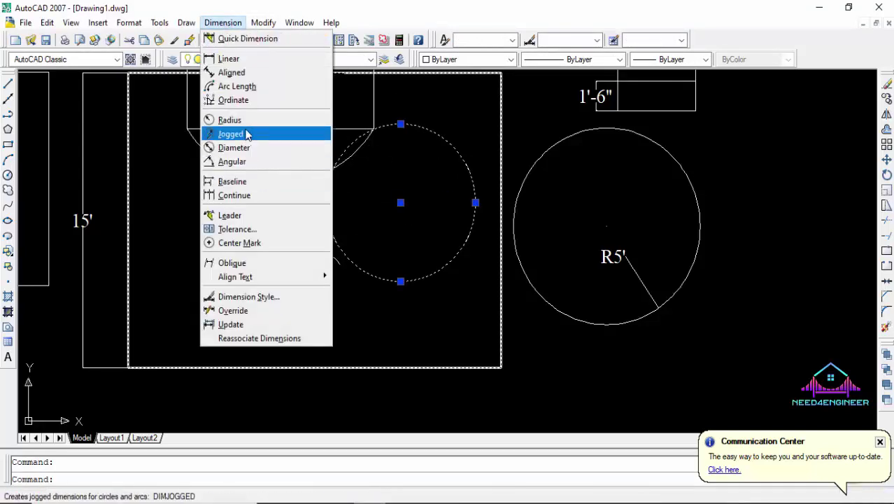
{"action": "left_click", "coordinate": [245, 122]}
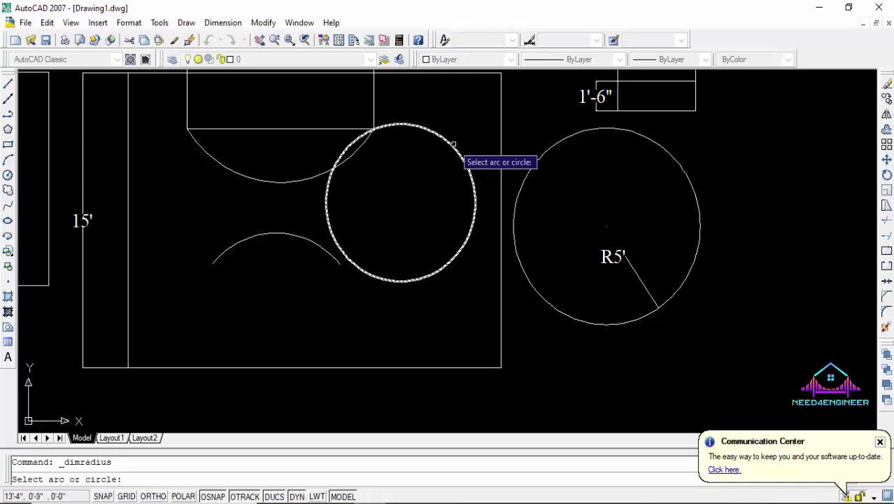
{"action": "left_click", "coordinate": [455, 153]}
{"action": "left_click", "coordinate": [428, 201]}
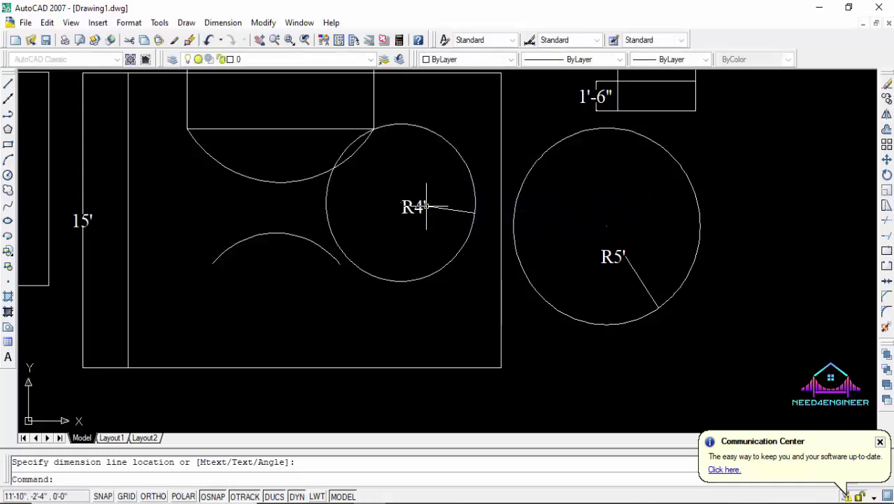
{"action": "scroll", "coordinate": [429, 201], "scroll_direction": "up", "scroll_amount": 3}
{"action": "scroll", "coordinate": [405, 203], "scroll_direction": "down", "scroll_amount": 3}
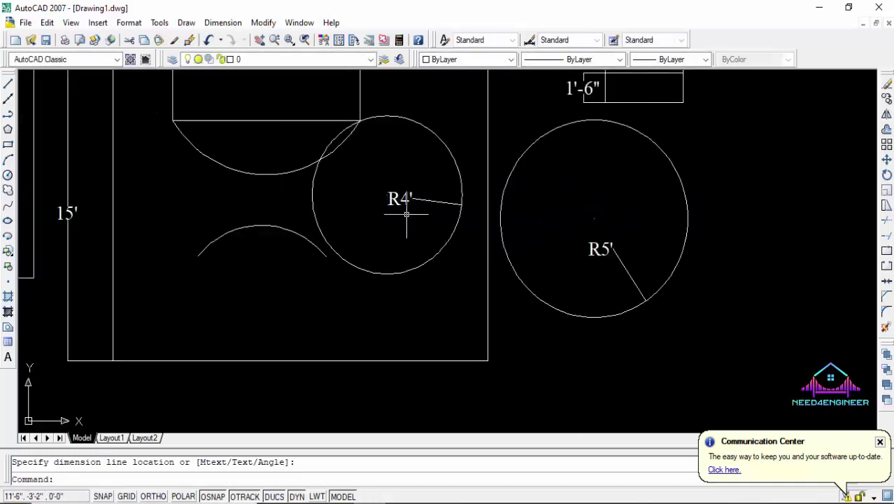
{"action": "scroll", "coordinate": [405, 208], "scroll_direction": "up", "scroll_amount": 3}
{"action": "scroll", "coordinate": [406, 208], "scroll_direction": "down", "scroll_amount": 3}
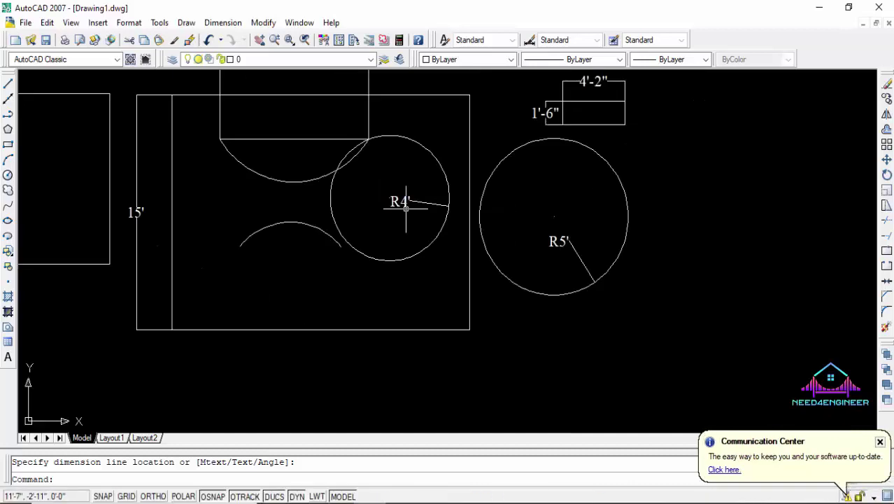
- Trace a large revision cloud right of the R5' circle, reversing its arc direction
{"action": "left_click", "coordinate": [8, 190]}
{"action": "middle_click_drag", "start_coordinate": [643, 210], "coordinate": [424, 268]}
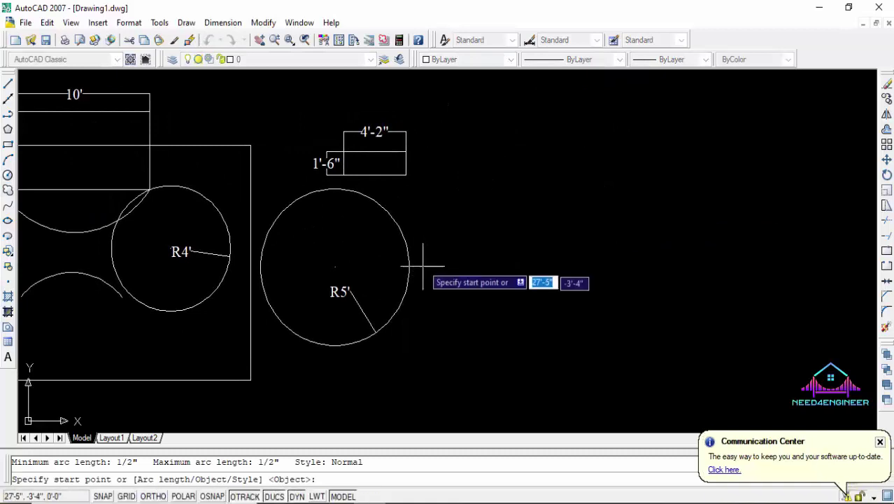
{"action": "left_click", "coordinate": [463, 218]}
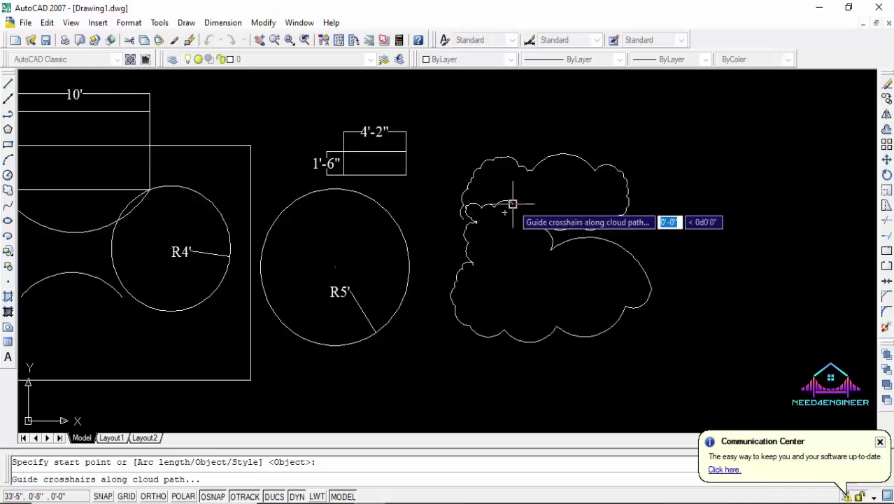
{"action": "key", "text": "Return"}
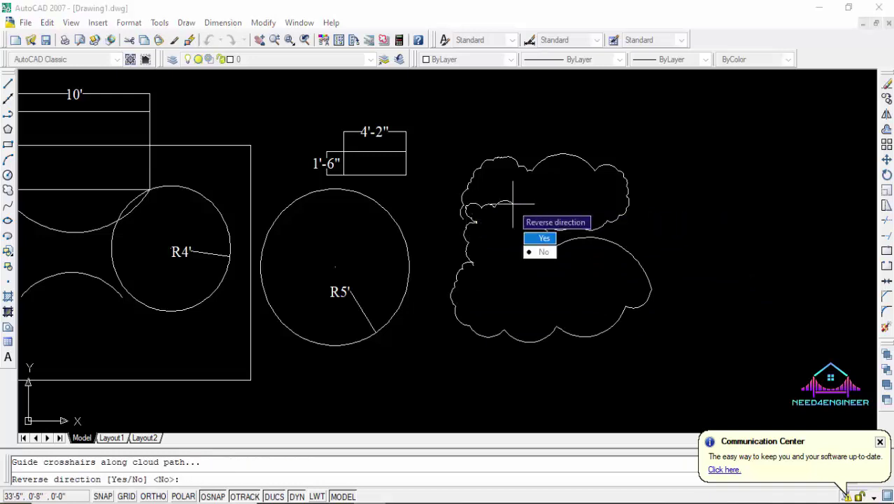
{"action": "left_click", "coordinate": [531, 240]}
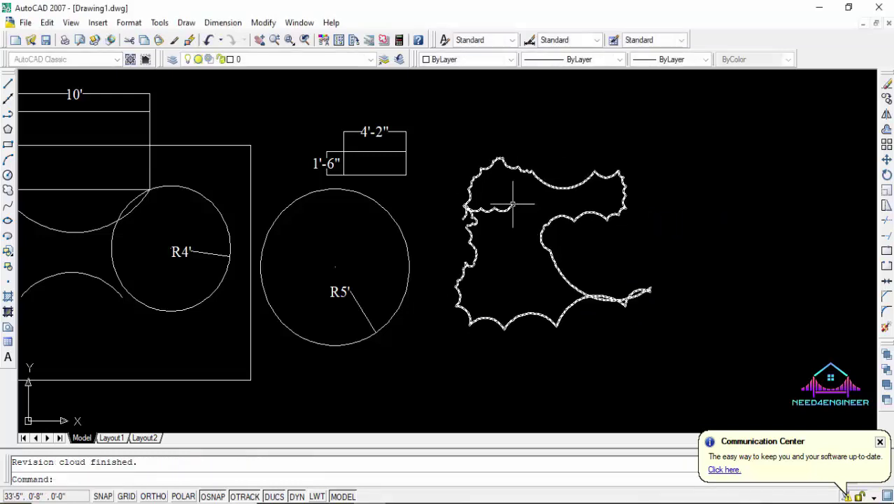
{"action": "left_click", "coordinate": [576, 185]}
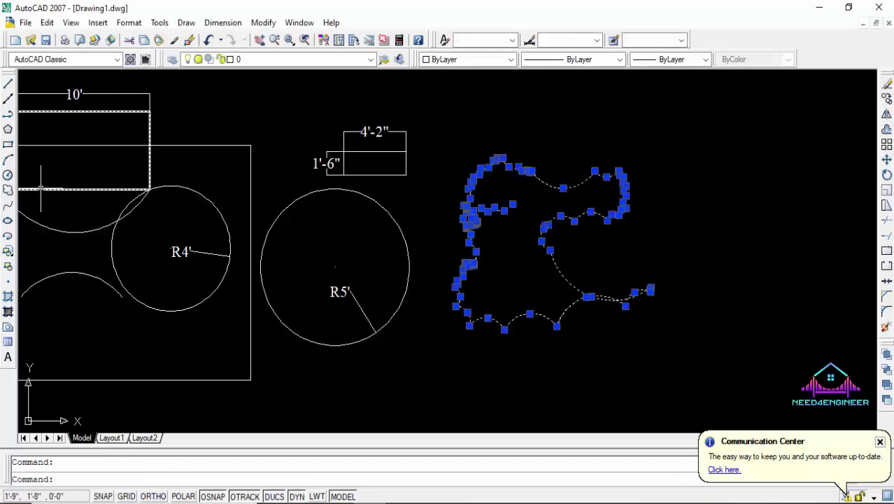
- Trace a smaller revision cloud above the first, keeping its arc direction
{"action": "left_click", "coordinate": [8, 190]}
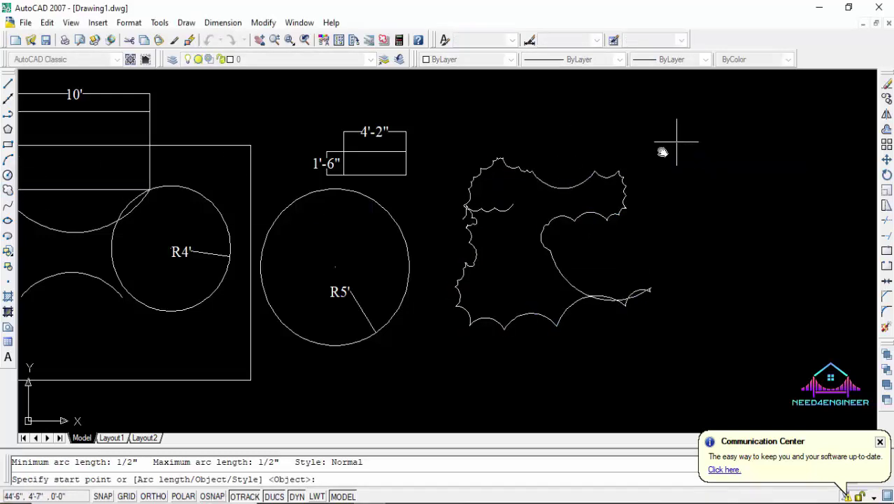
{"action": "middle_click_drag", "start_coordinate": [671, 140], "coordinate": [637, 205]}
{"action": "left_click", "coordinate": [503, 136]}
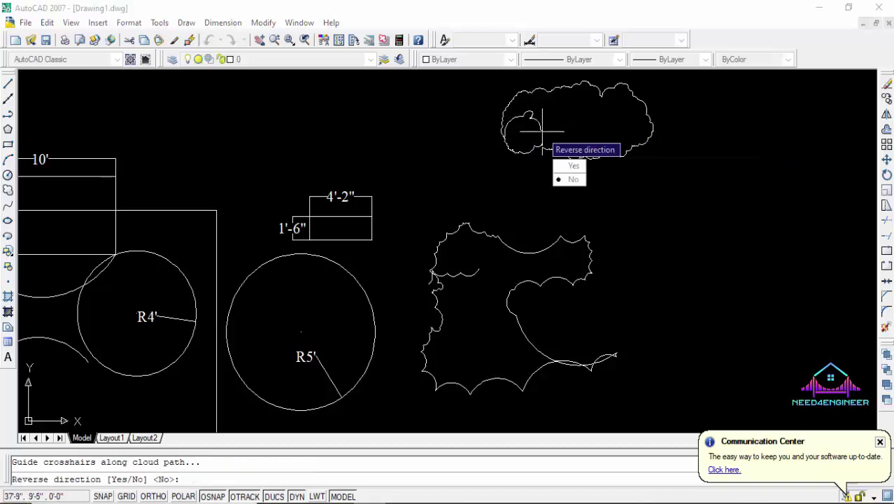
{"action": "key", "text": "Return"}
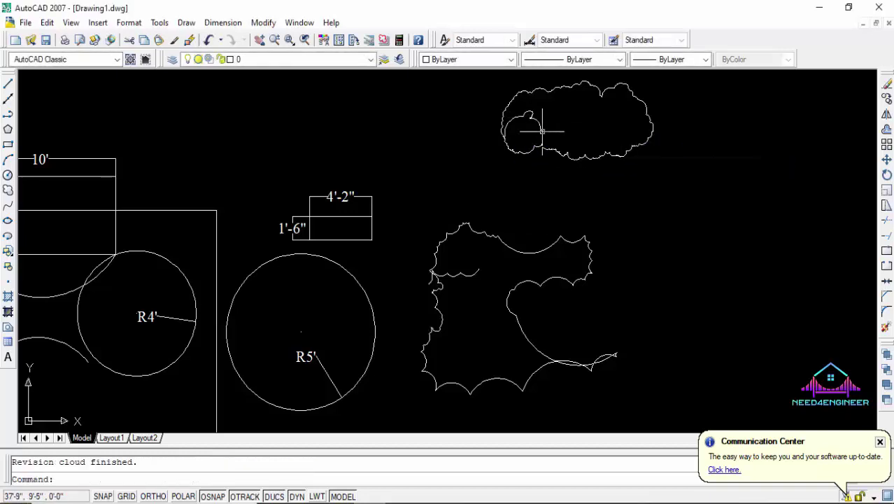
{"action": "scroll", "coordinate": [594, 179], "scroll_direction": "down", "scroll_amount": 2}
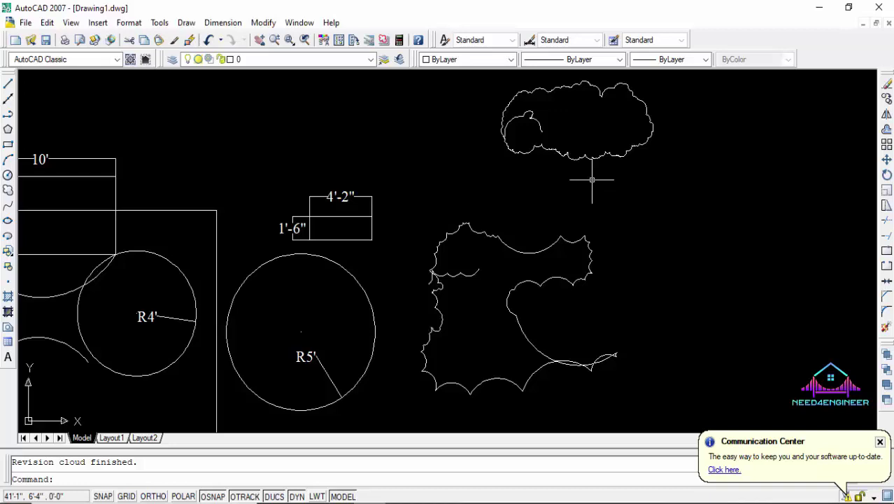
{"action": "scroll", "coordinate": [592, 180], "scroll_direction": "down", "scroll_amount": 2}
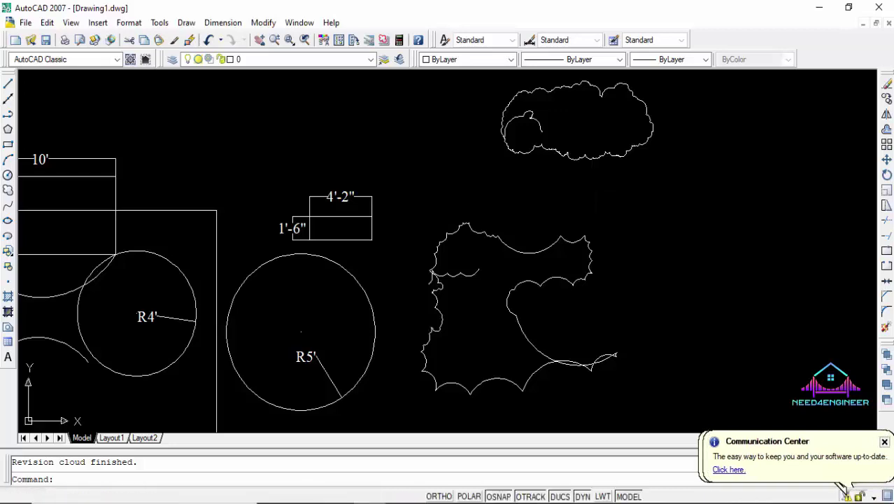
{"action": "scroll", "coordinate": [483, 201], "scroll_direction": "up", "scroll_amount": 2}
{"action": "middle_click_drag", "start_coordinate": [529, 169], "coordinate": [620, 105]}
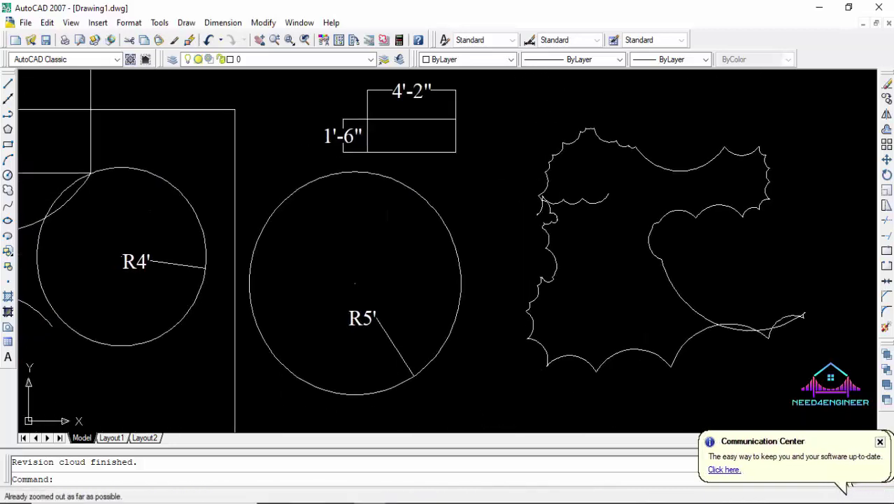